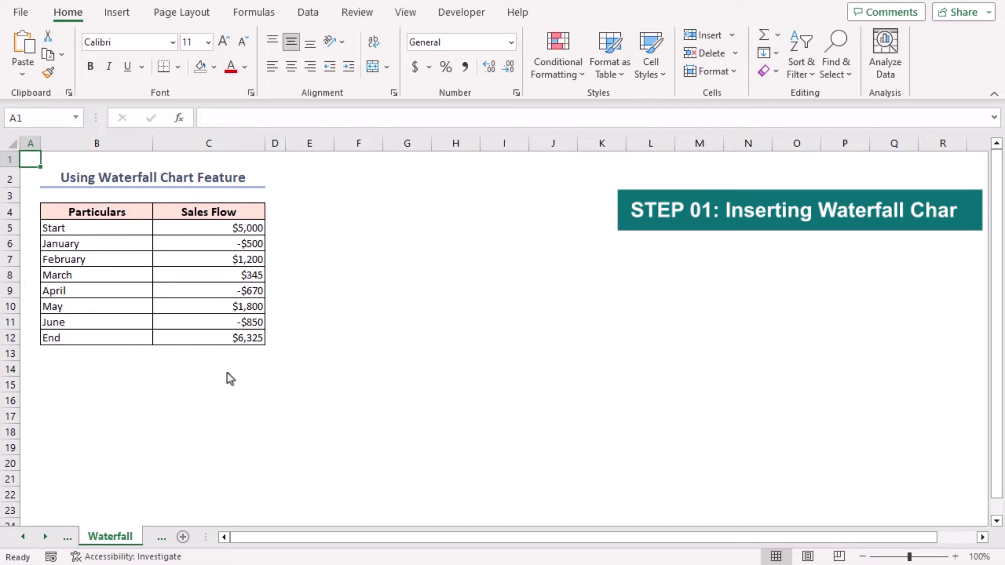
Insert a Waterfall chart from the Particulars and Sales Flow table B4:C12 and move it beside the table
{"action": "left_click_drag", "start_coordinate": [68, 212], "coordinate": [213, 335]}
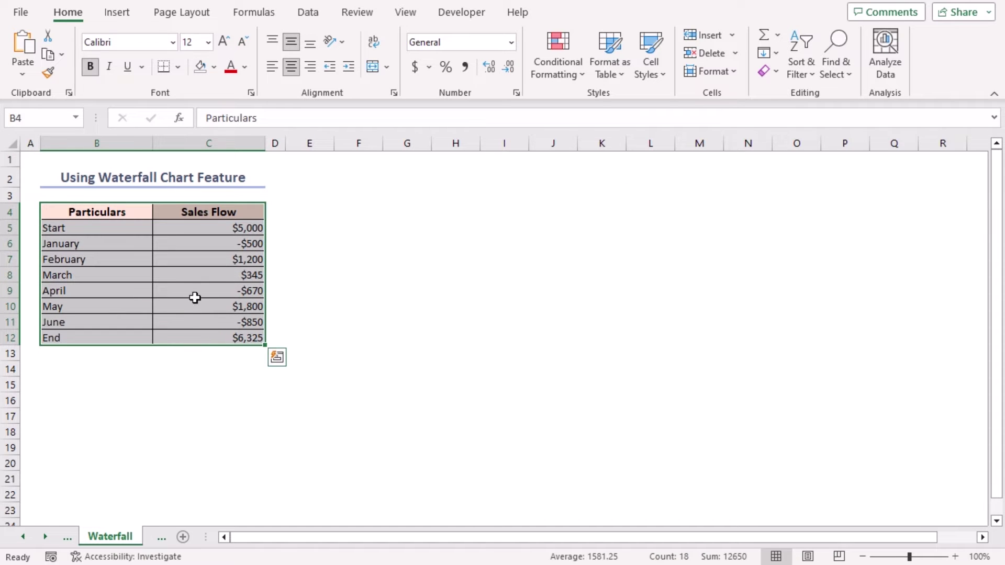
{"action": "left_click", "coordinate": [116, 12]}
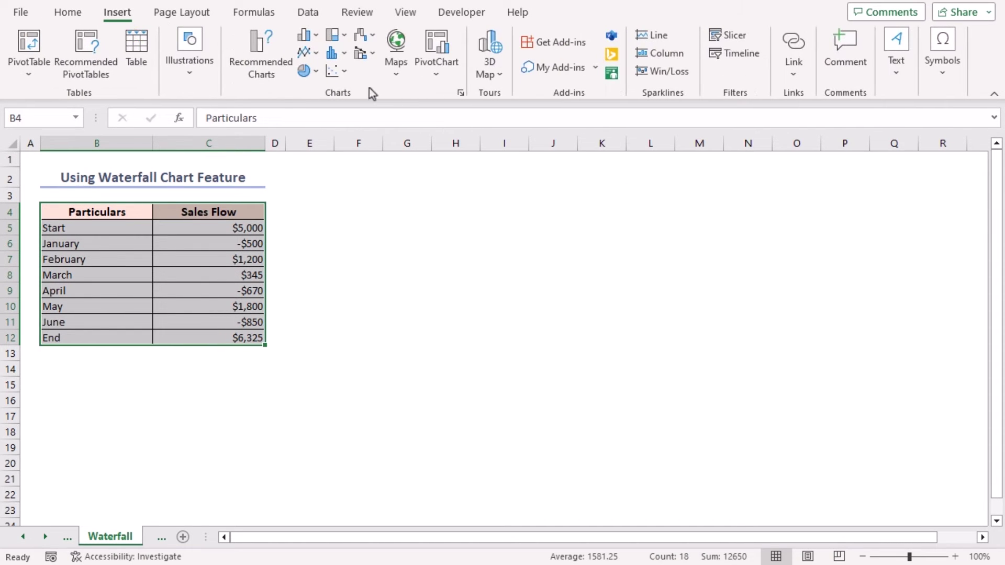
{"action": "left_click", "coordinate": [373, 37]}
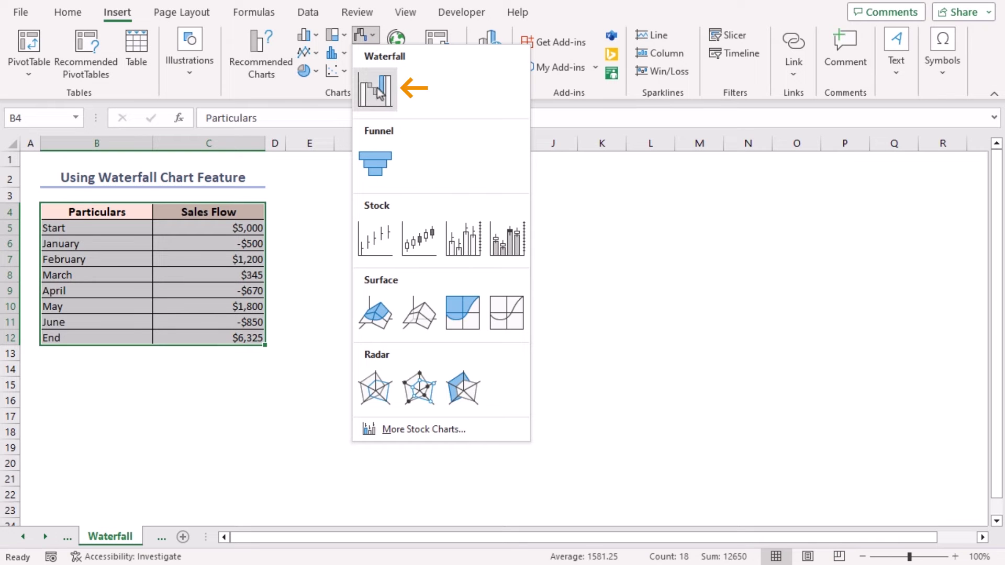
{"action": "left_click", "coordinate": [371, 107]}
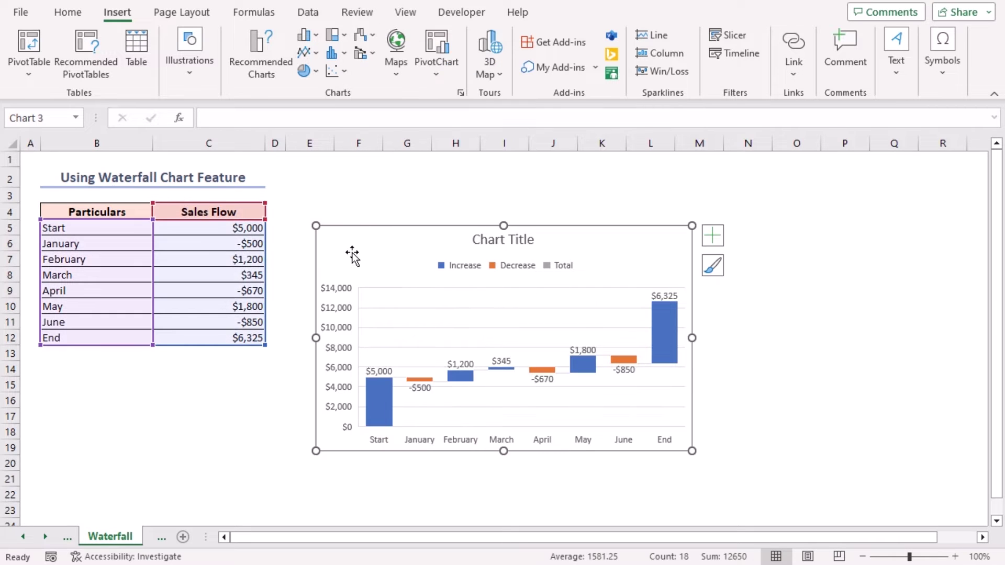
{"action": "left_click_drag", "start_coordinate": [352, 256], "coordinate": [319, 209]}
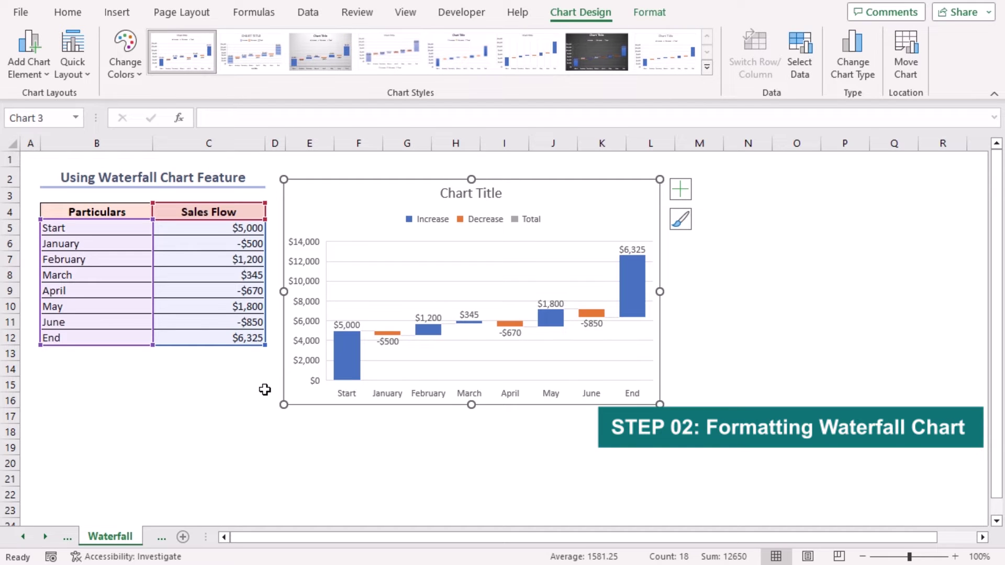
Replace the waterfall chart's placeholder title with 'Sales Flow'
{"action": "left_click", "coordinate": [452, 196]}
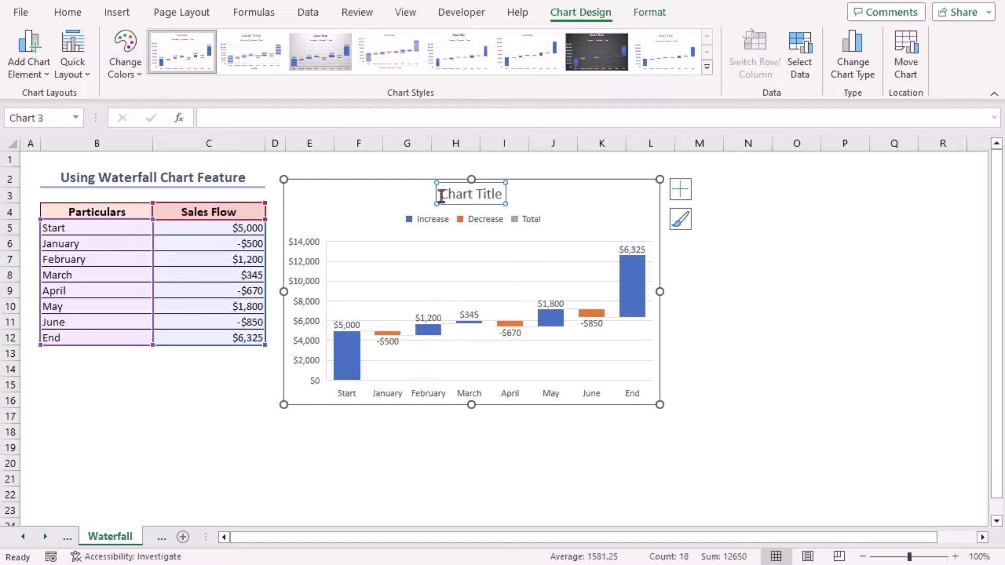
{"action": "left_click_drag", "start_coordinate": [441, 196], "coordinate": [496, 194]}
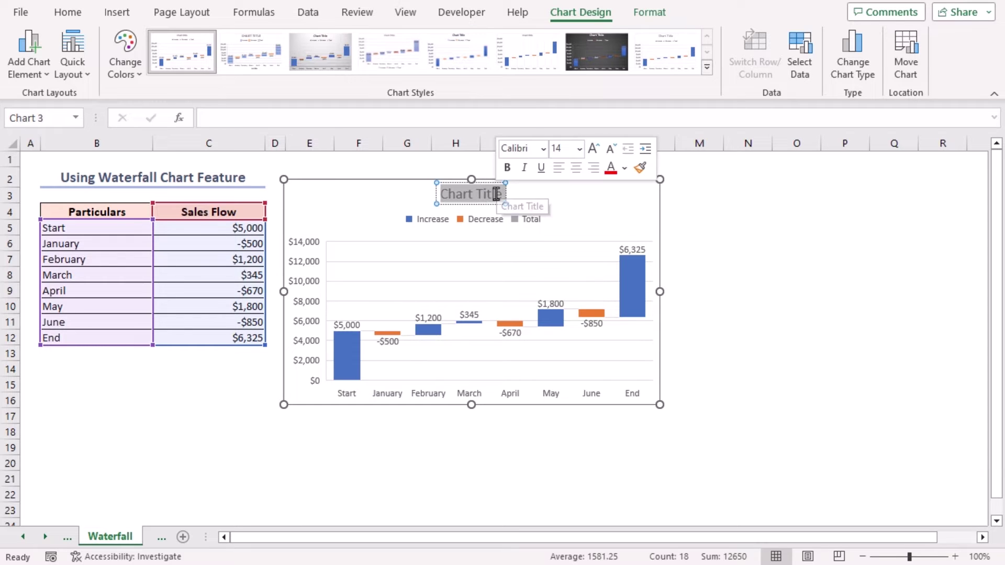
{"action": "type", "text": "Sales Flow"}
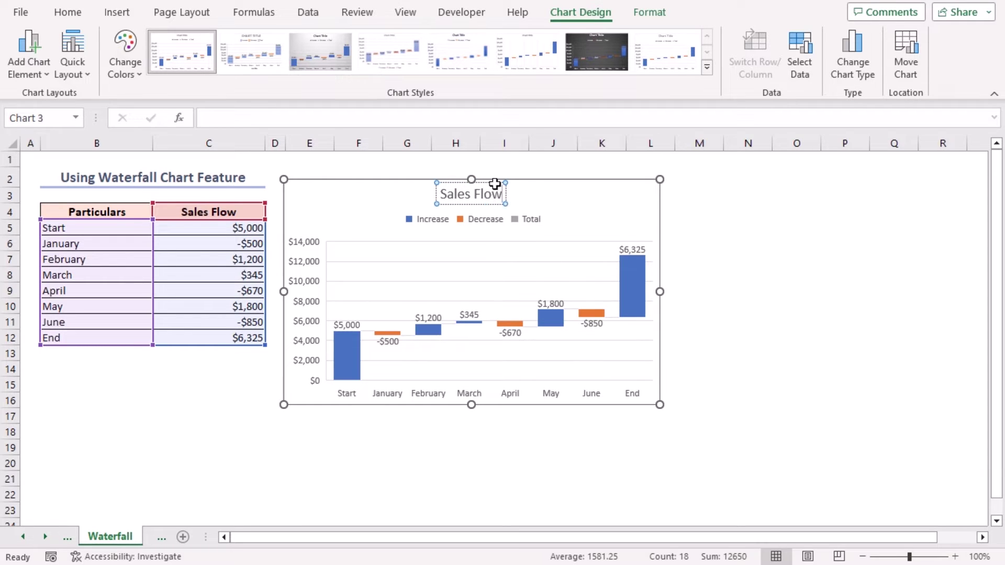
{"action": "left_click", "coordinate": [530, 198]}
Set the End and Start bars as totals, then close the Format pane
{"action": "double_click", "coordinate": [633, 281]}
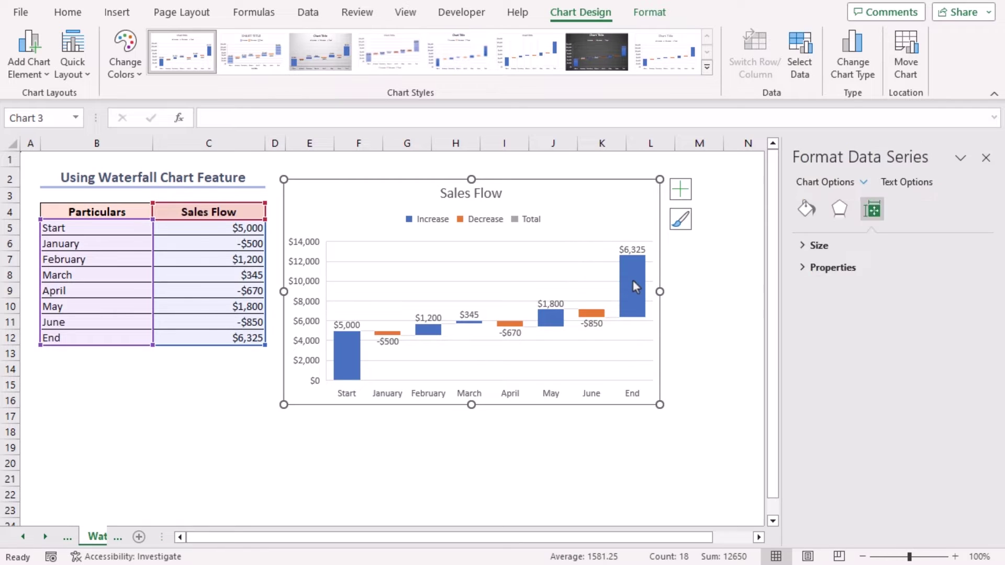
{"action": "left_click", "coordinate": [633, 281]}
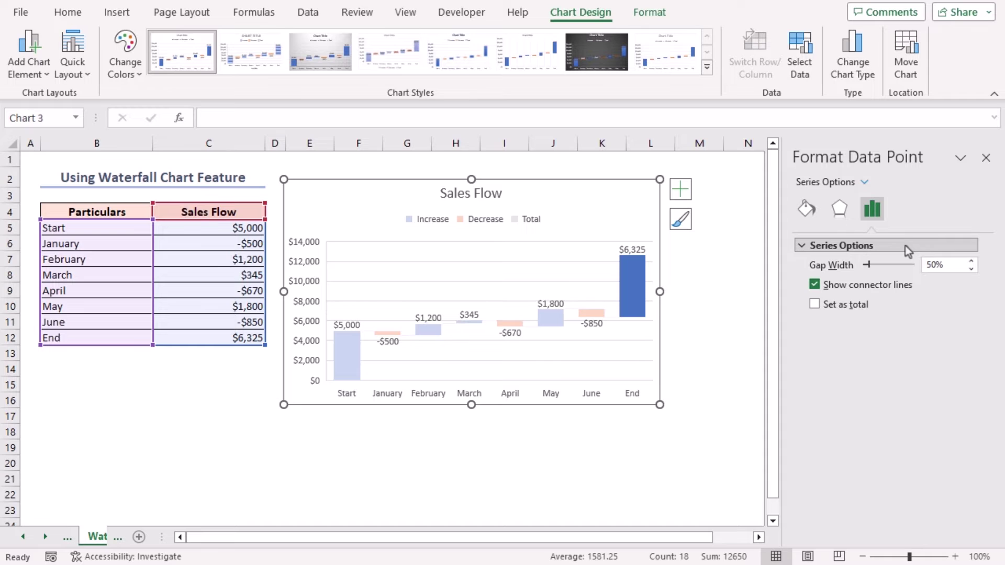
{"action": "left_click", "coordinate": [815, 304]}
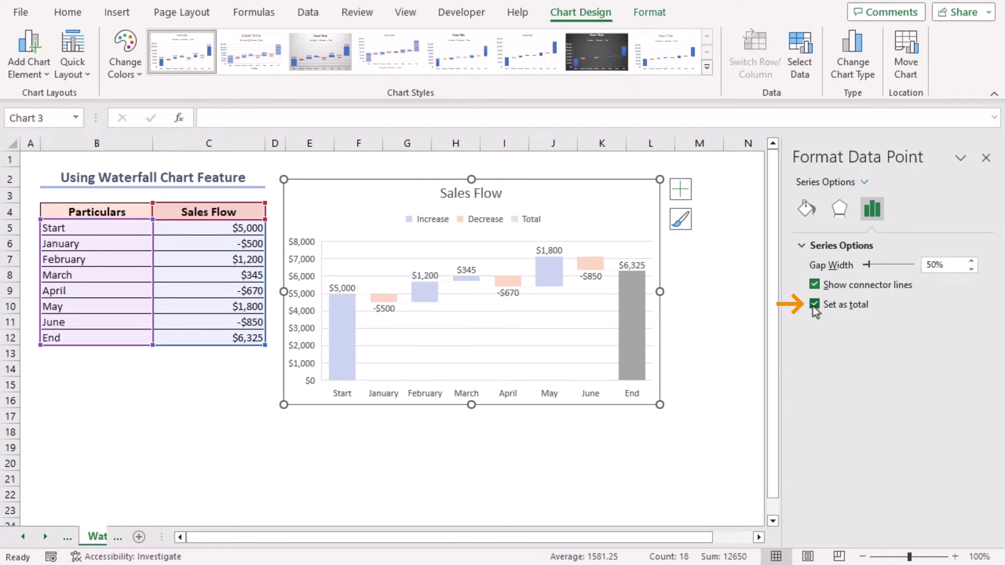
{"action": "left_click", "coordinate": [343, 340]}
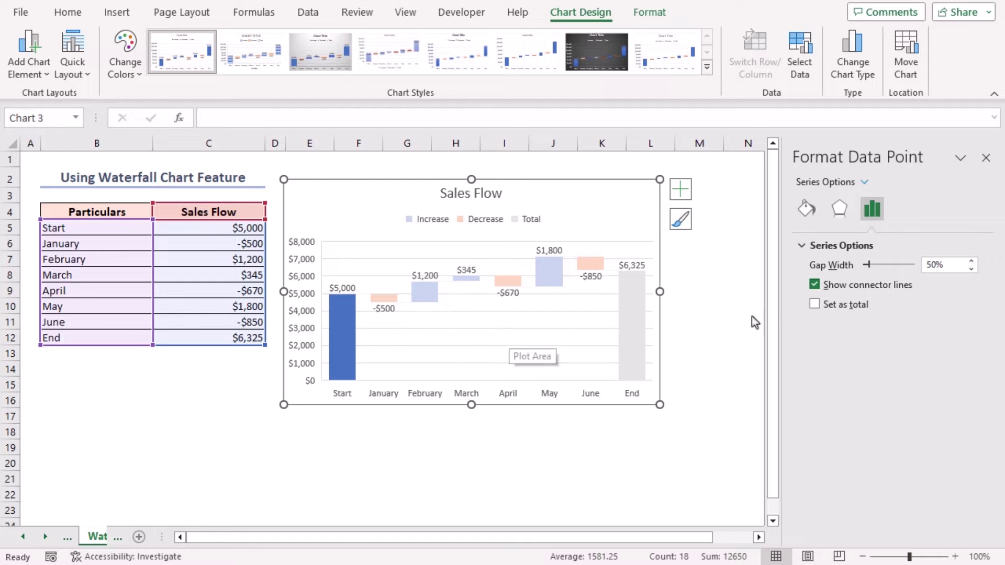
{"action": "left_click", "coordinate": [815, 305]}
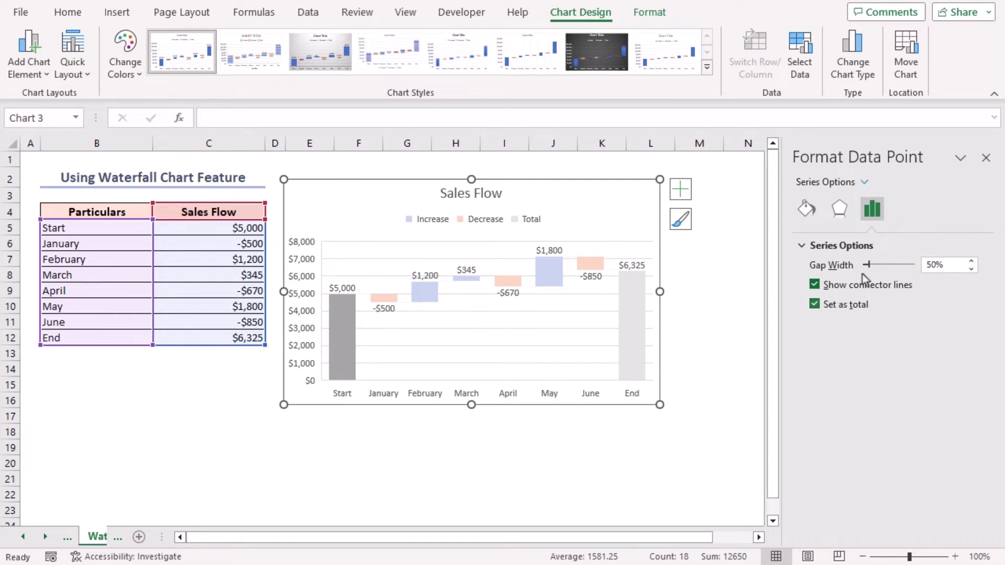
{"action": "left_click", "coordinate": [987, 157]}
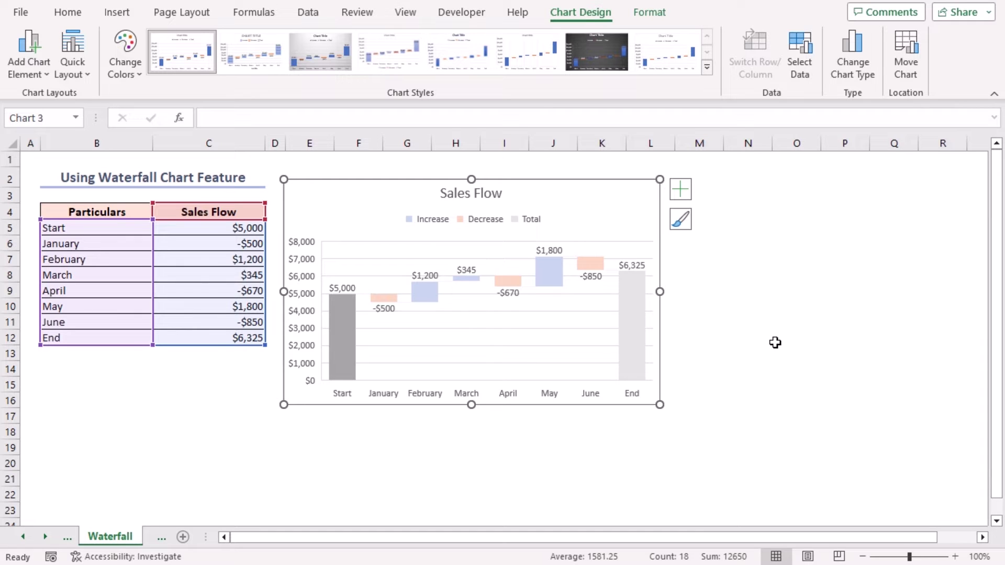
{"action": "left_click", "coordinate": [727, 195]}
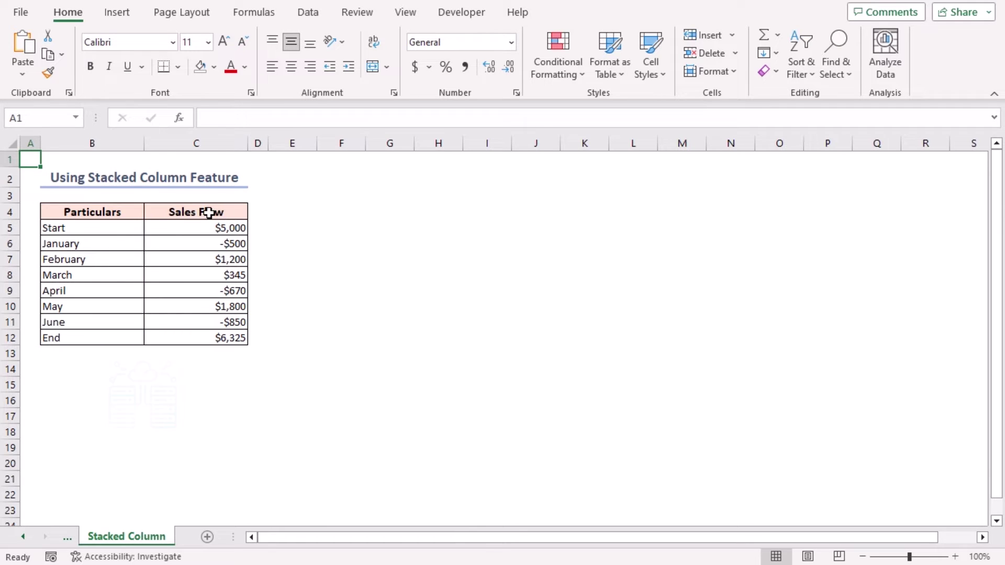
Insert three blank columns at C:E, before Sales Flow
{"action": "left_click_drag", "start_coordinate": [204, 142], "coordinate": [278, 139]}
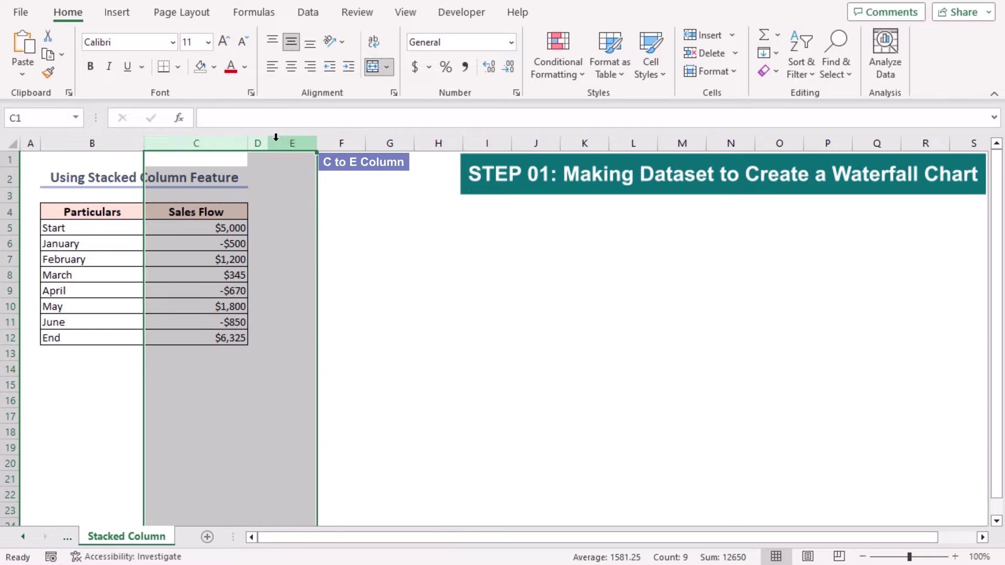
{"action": "right_click", "coordinate": [207, 139]}
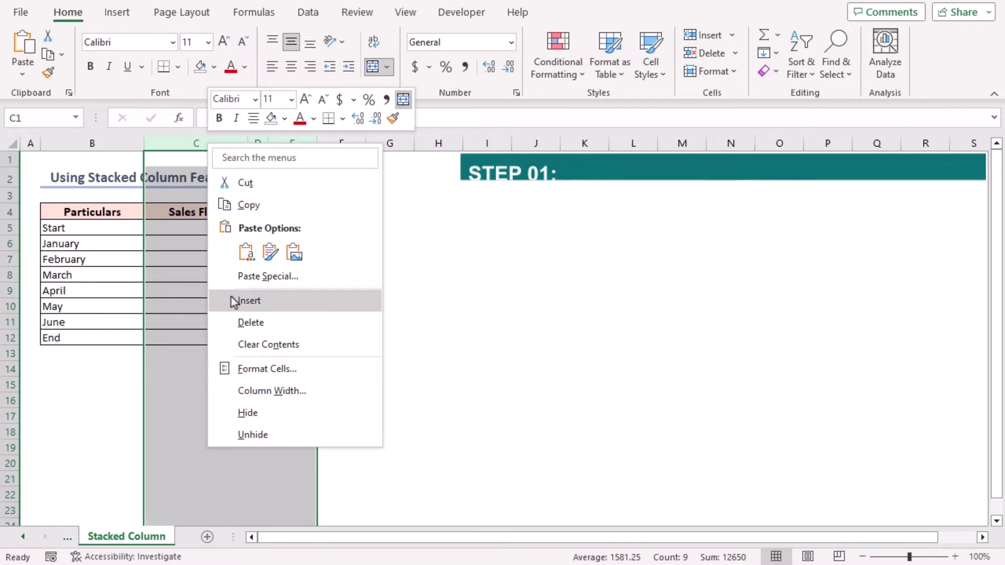
{"action": "left_click", "coordinate": [234, 303]}
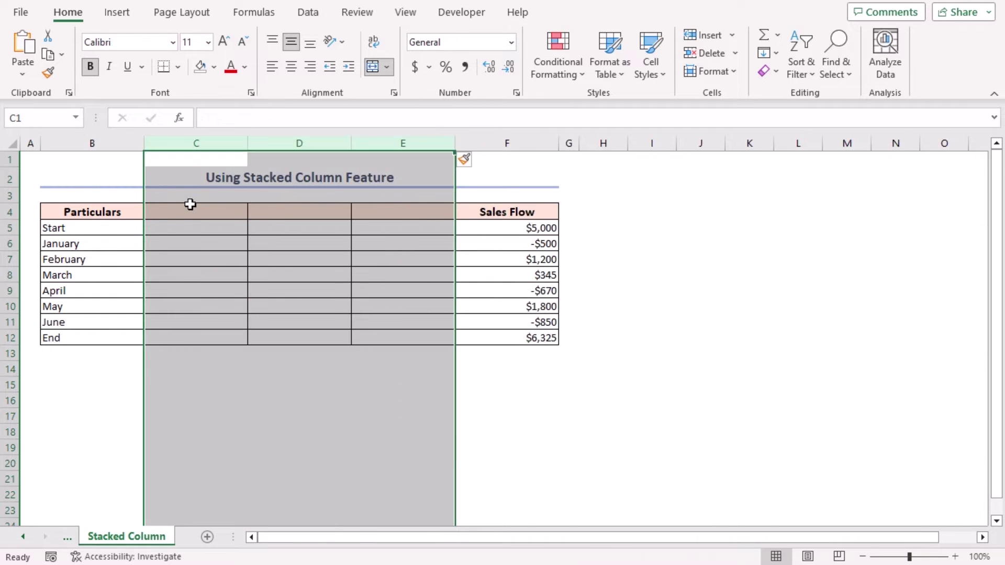
Enter the headers Base, Fall and Rise in C4, D4 and E4
{"action": "left_click", "coordinate": [176, 215]}
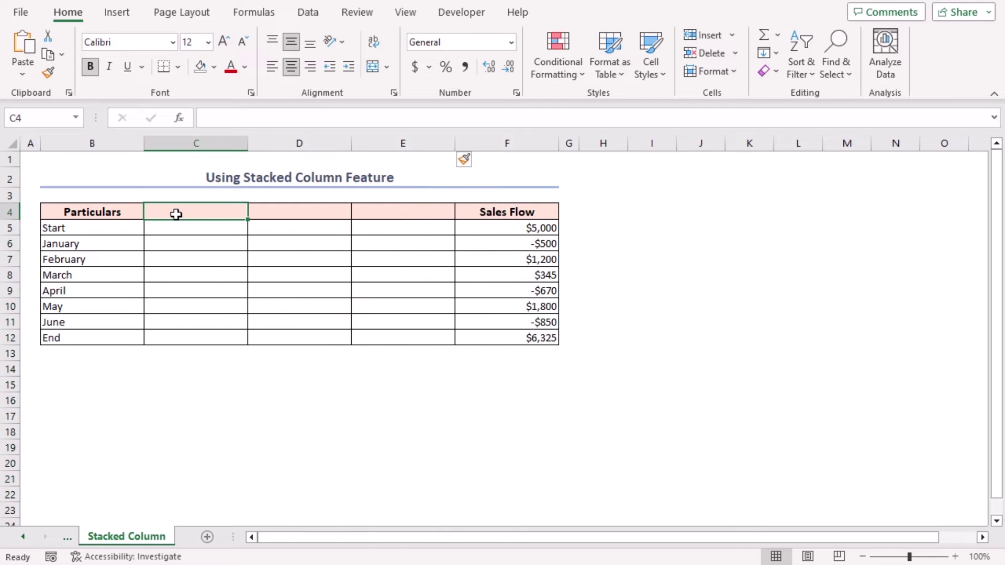
{"action": "type", "text": "Base"}
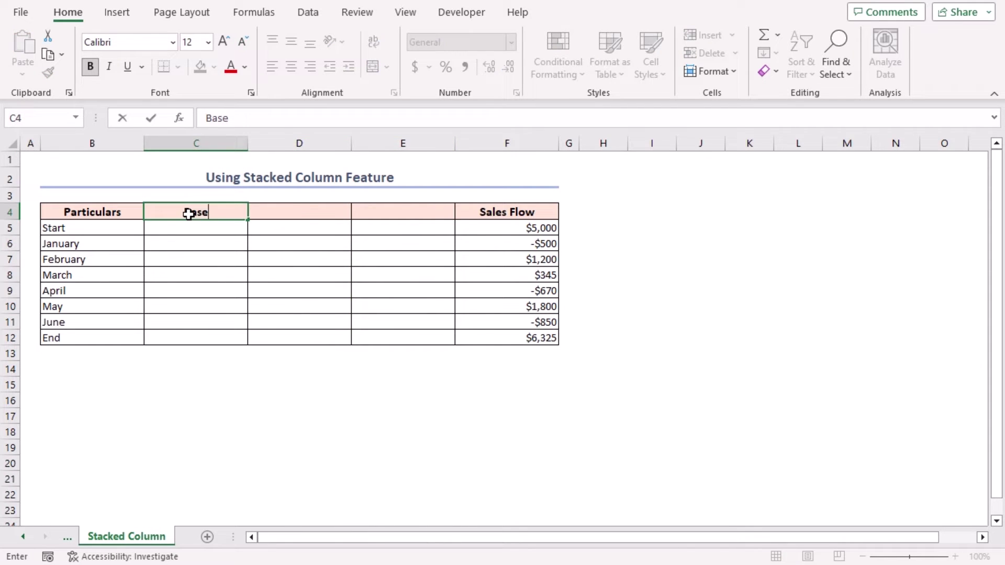
{"action": "key", "text": "Tab"}
{"action": "type", "text": "F"}
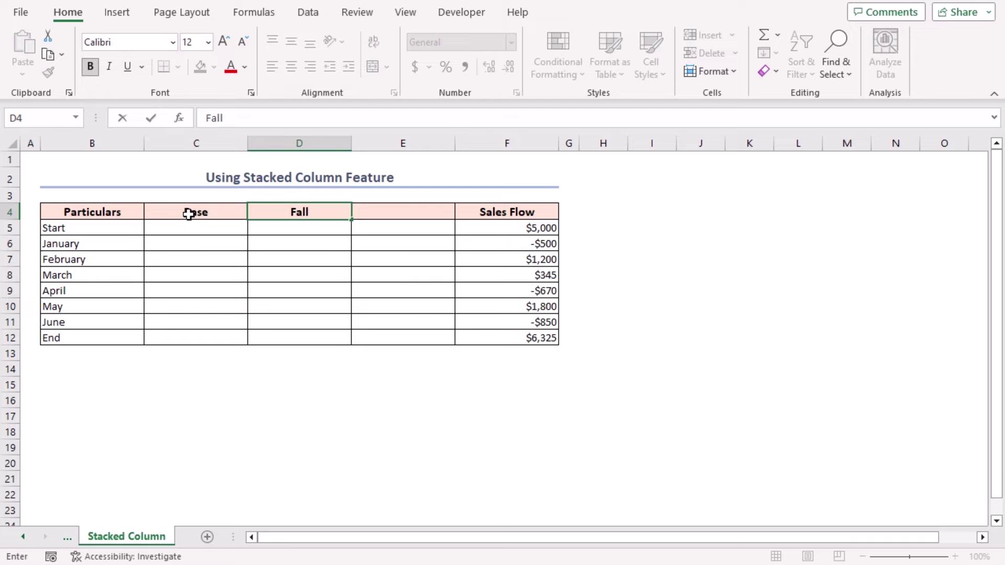
{"action": "key", "text": "Tab"}
{"action": "type", "text": "Rise"}
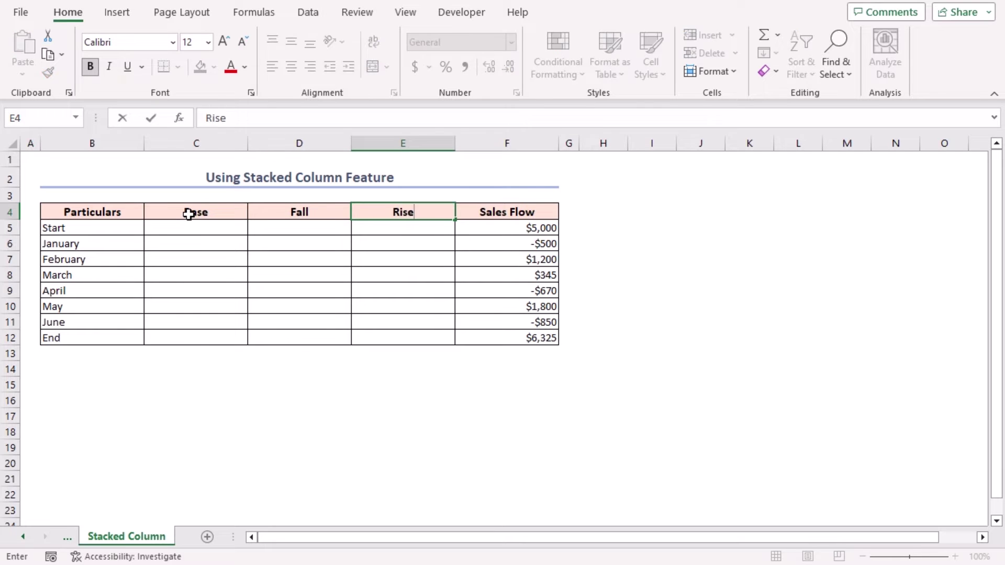
{"action": "key", "text": "Return"}
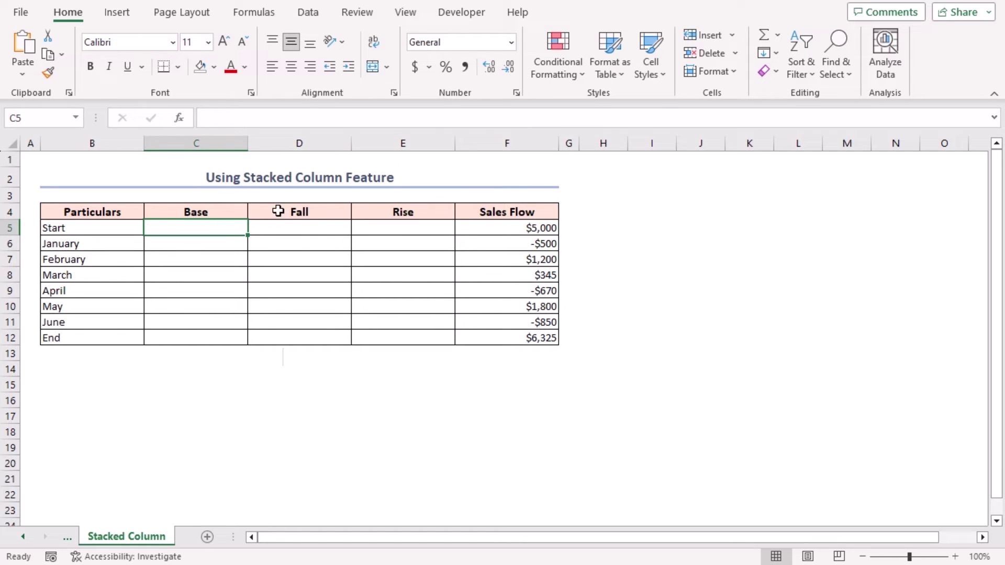
{"action": "left_click", "coordinate": [296, 230]}
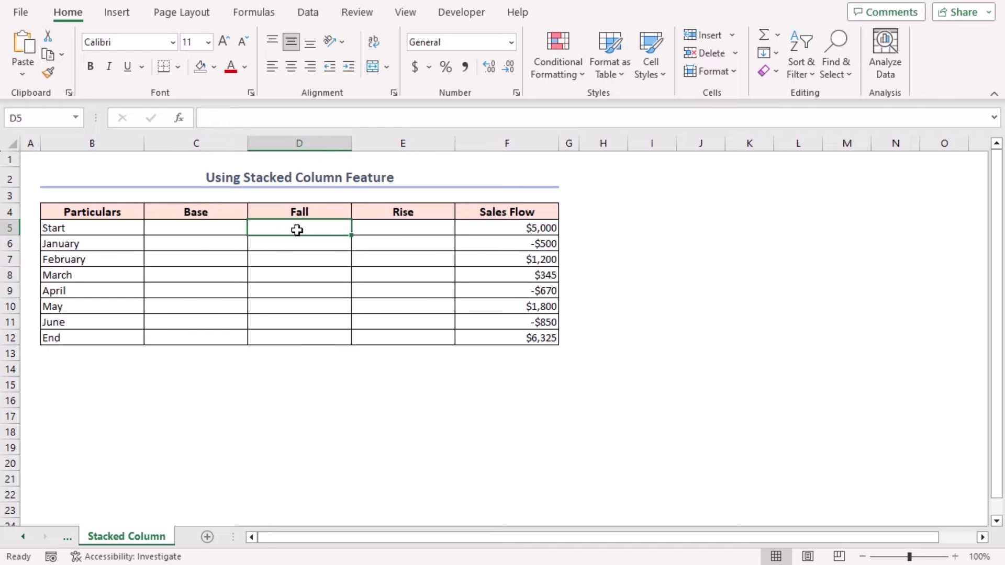
Enter =IF(F5<=0,-F5,0) in D5 and fill it down to D11
{"action": "type", "text": "="}
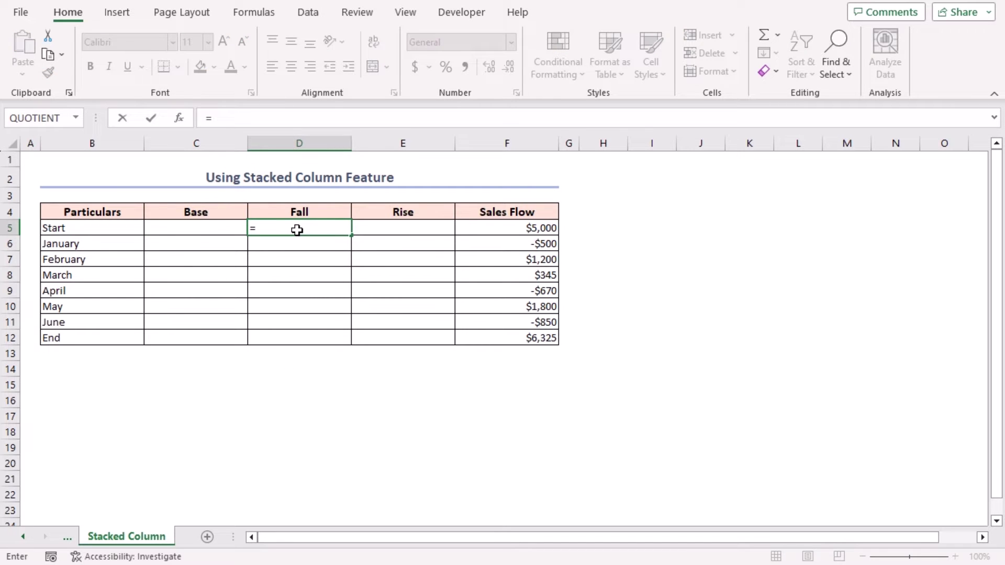
{"action": "type", "text": "if"}
{"action": "key", "text": "Tab"}
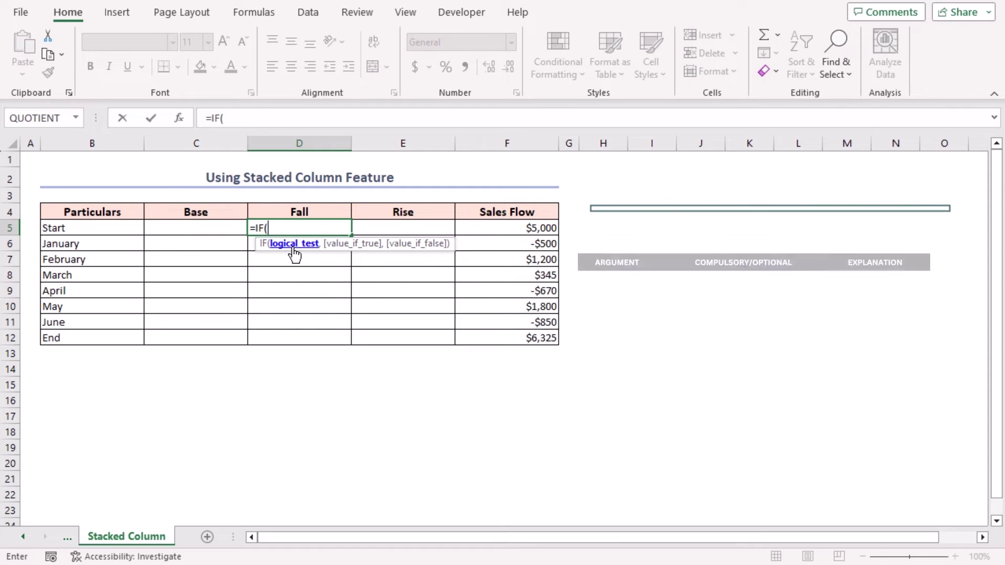
{"action": "left_click", "coordinate": [532, 229]}
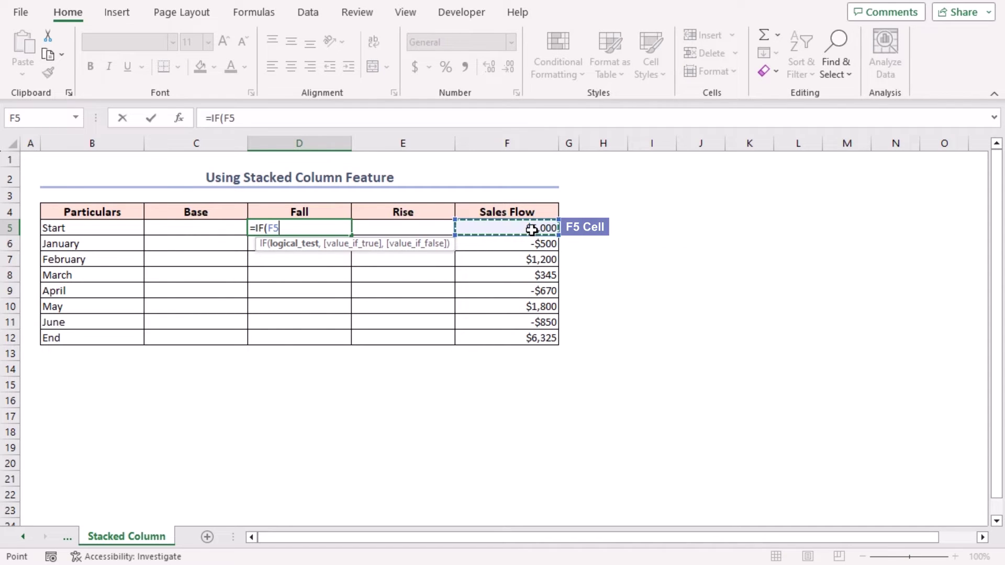
{"action": "type", "text": "<="}
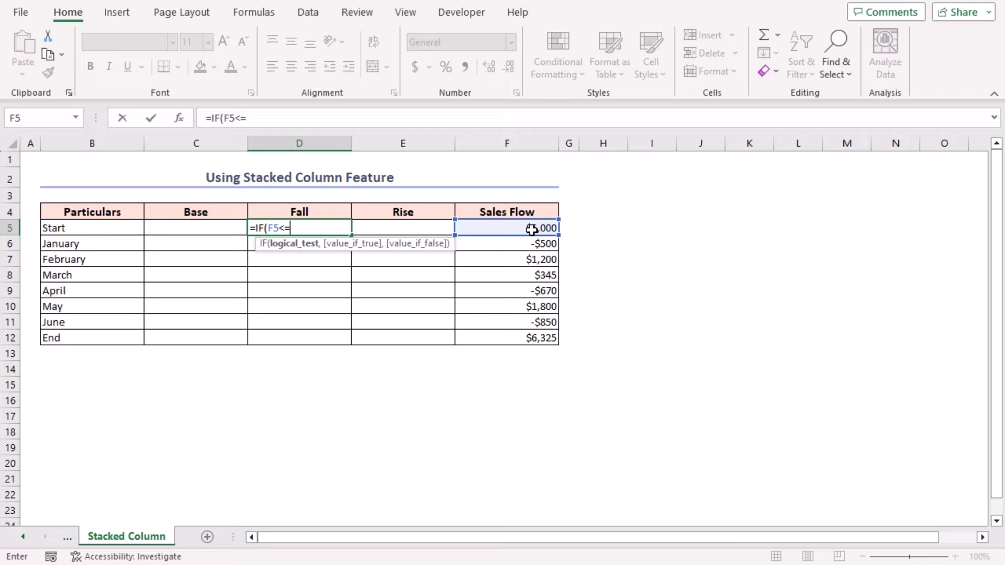
{"action": "type", "text": "0,"}
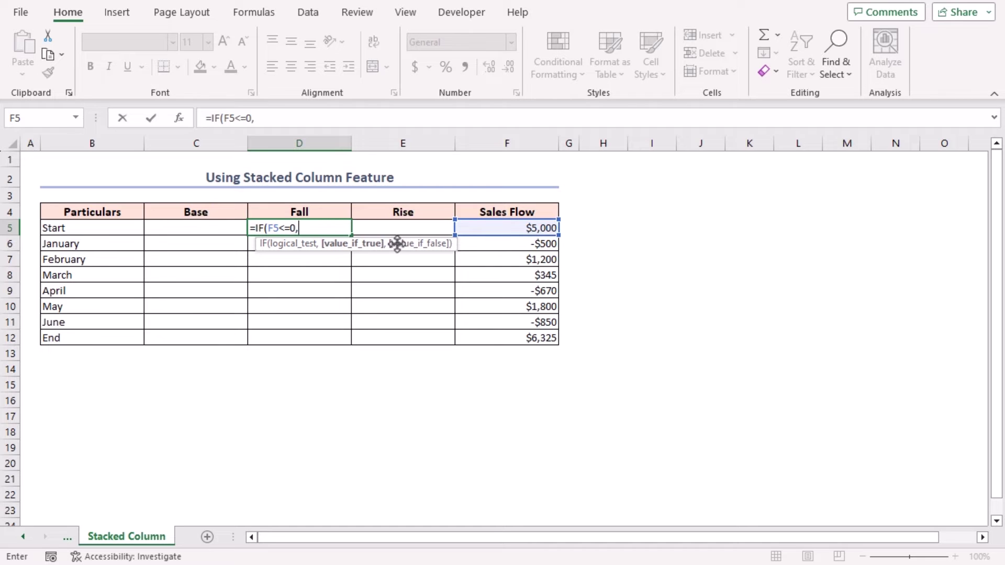
{"action": "type", "text": "-"}
{"action": "left_click", "coordinate": [475, 229]}
{"action": "type", "text": ",0"}
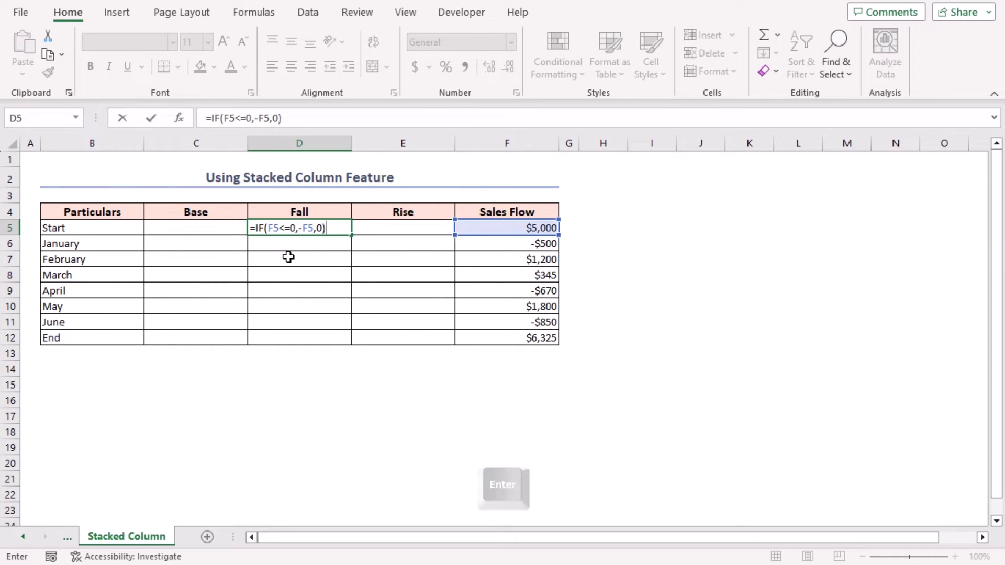
{"action": "key", "text": "Return"}
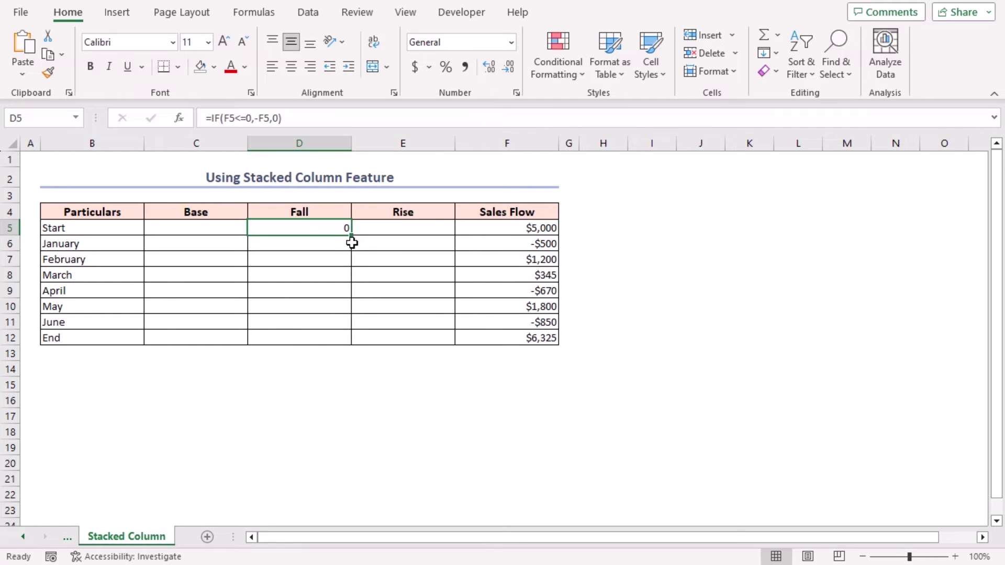
{"action": "left_click_drag", "start_coordinate": [351, 236], "coordinate": [351, 328]}
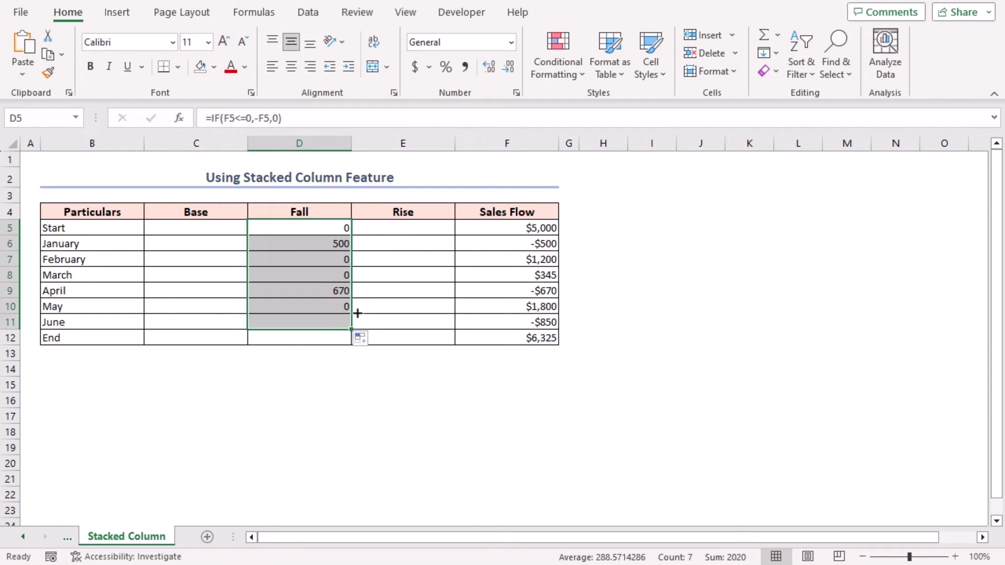
{"action": "left_click", "coordinate": [397, 229]}
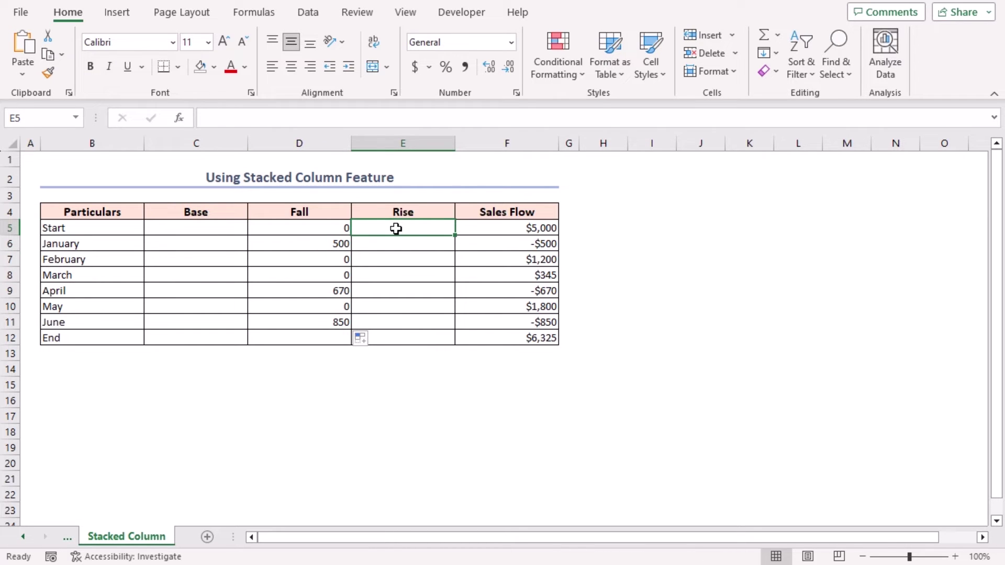
Enter =IF(F5>0,F5,0) in E5 and fill it down to E11
{"action": "type", "text": "="}
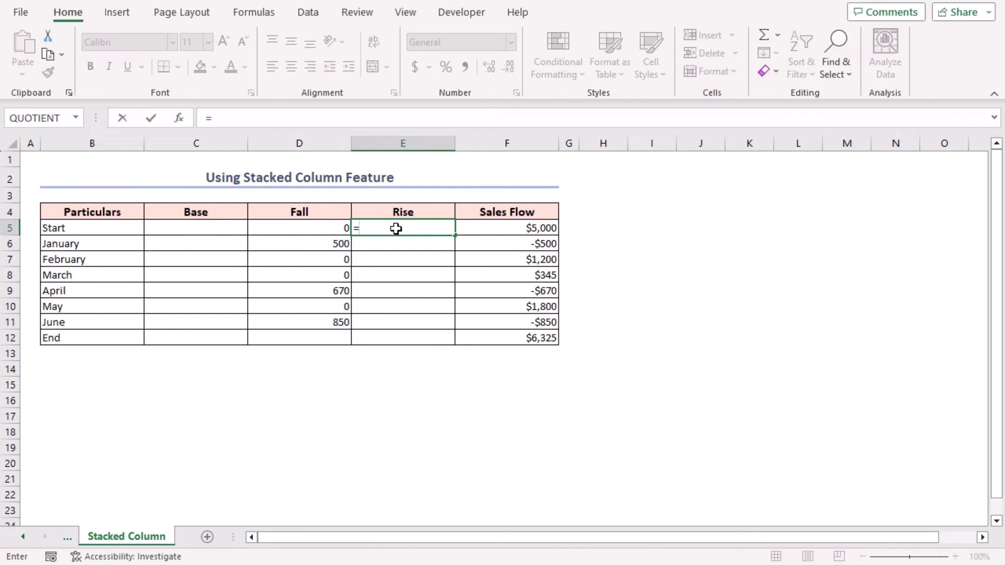
{"action": "type", "text": "if"}
{"action": "key", "text": "Tab"}
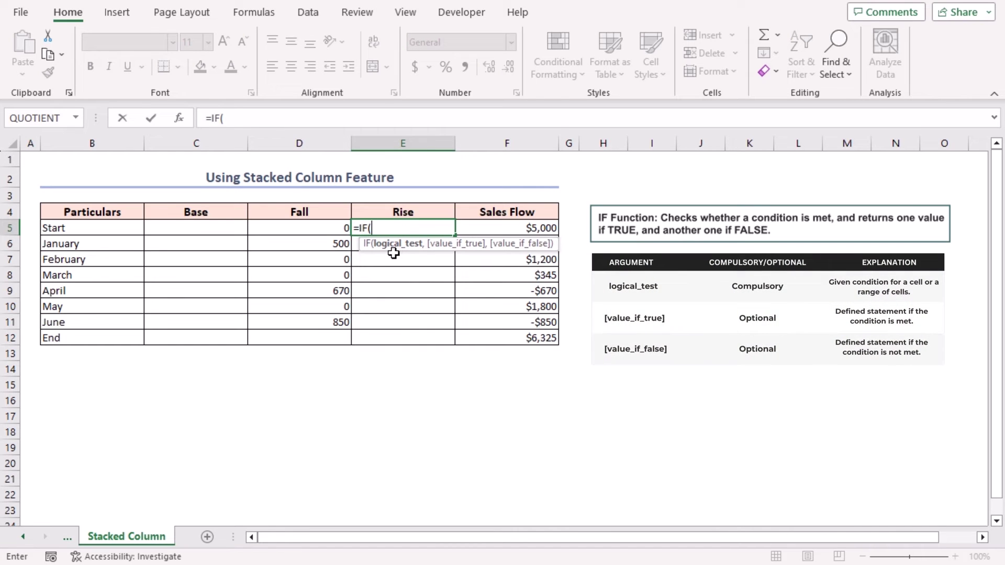
{"action": "left_click", "coordinate": [506, 229]}
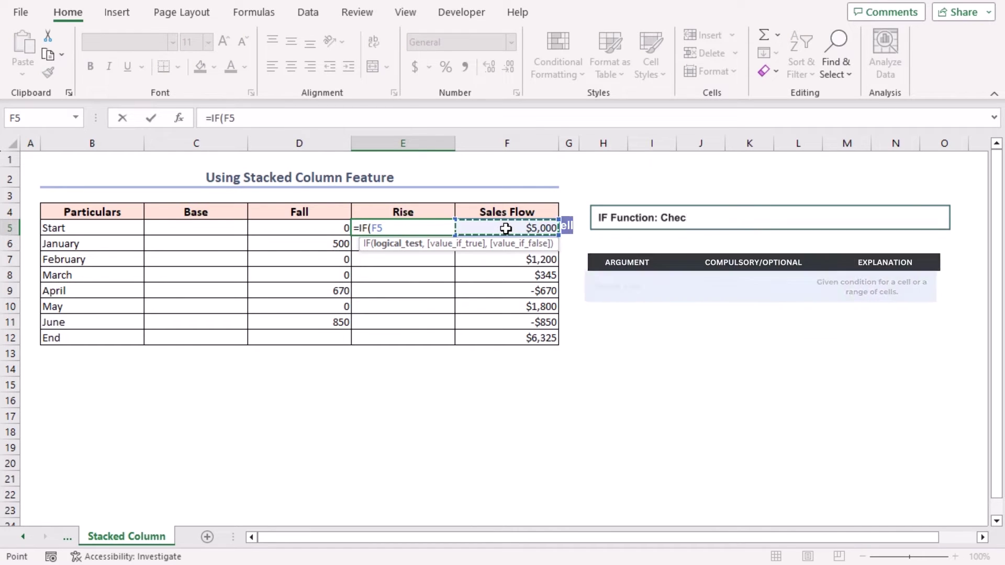
{"action": "type", "text": ">0,"}
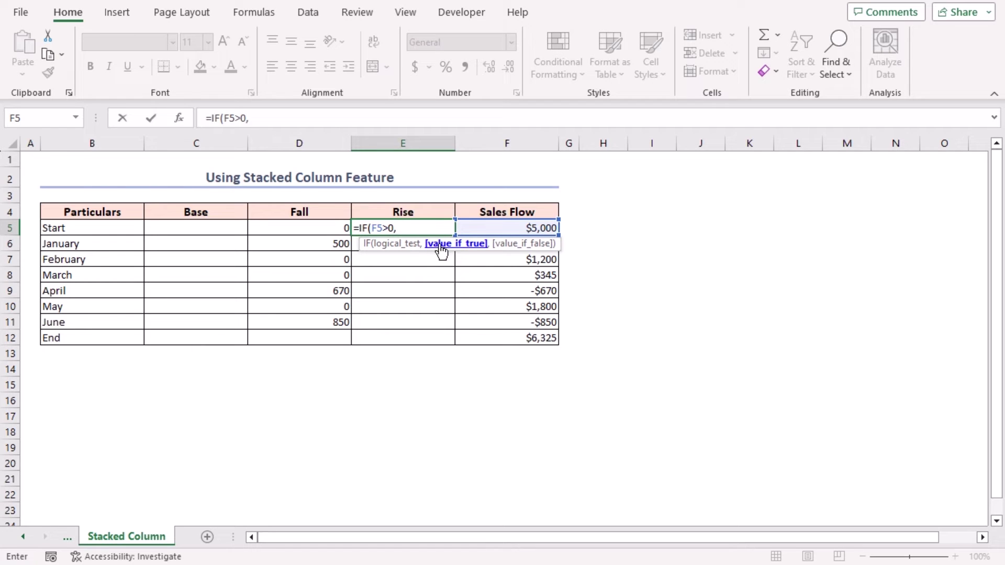
{"action": "left_click", "coordinate": [508, 229]}
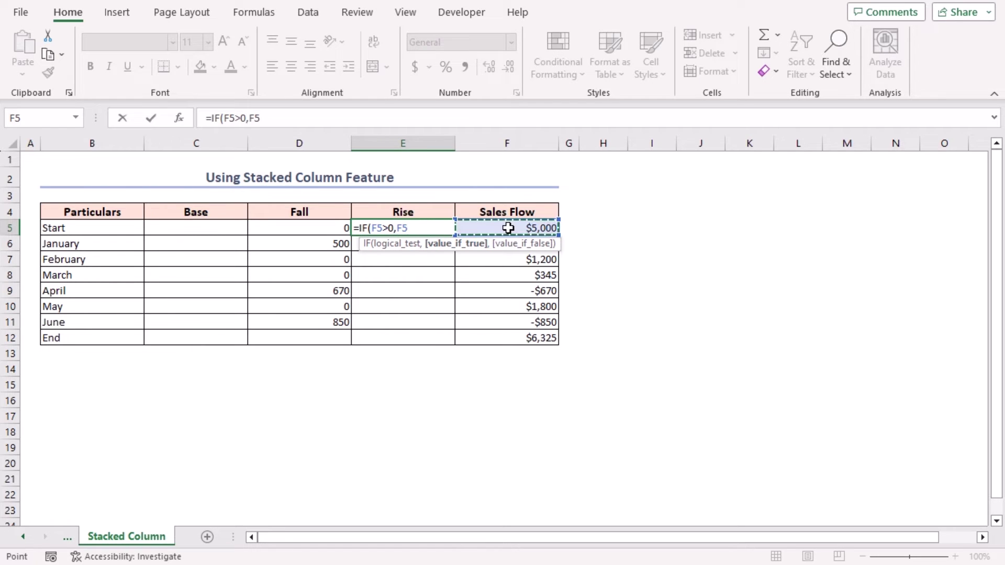
{"action": "type", "text": ","}
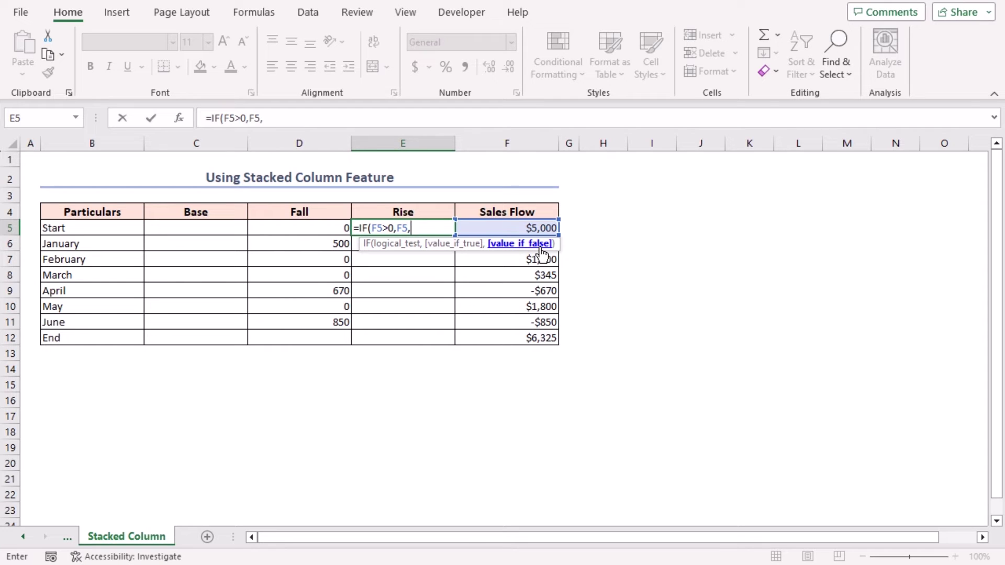
{"action": "type", "text": "0)"}
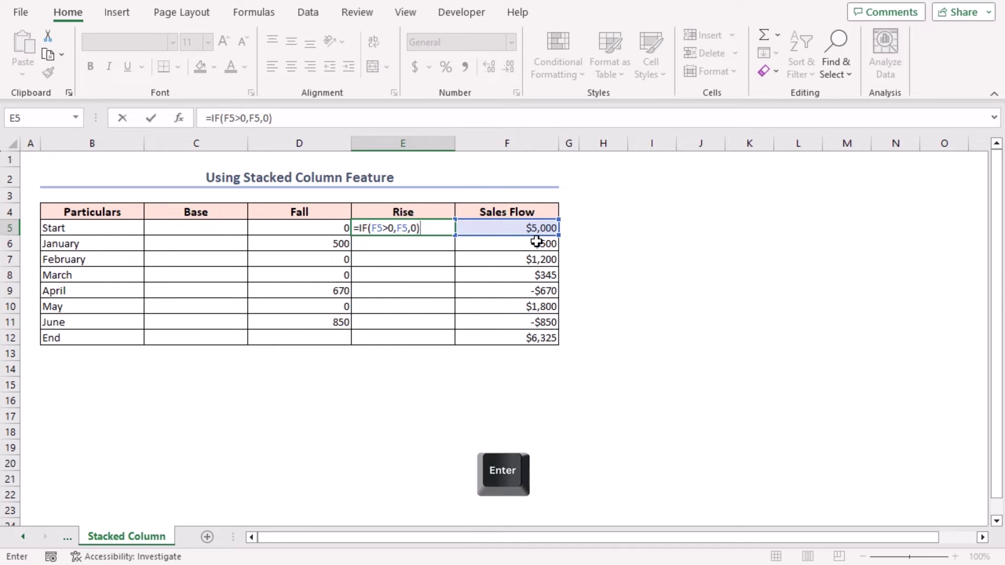
{"action": "key", "text": "Return"}
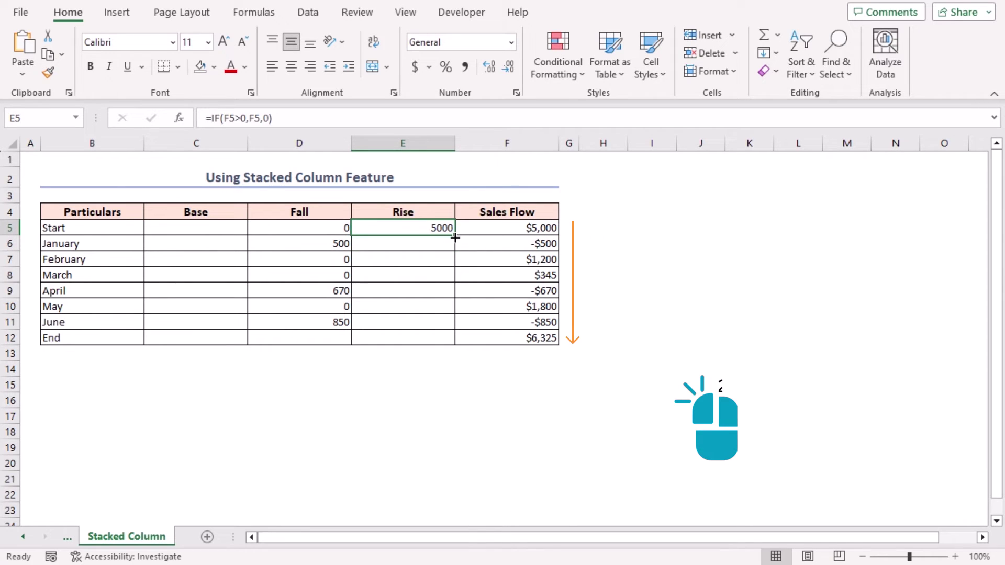
{"action": "left_click_drag", "start_coordinate": [456, 239], "coordinate": [455, 332]}
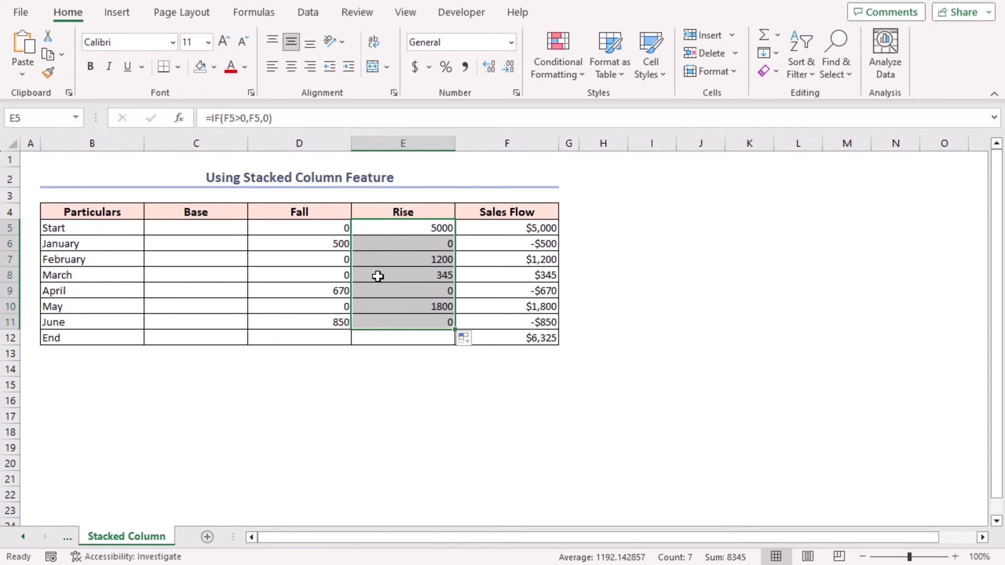
{"action": "left_click", "coordinate": [174, 242]}
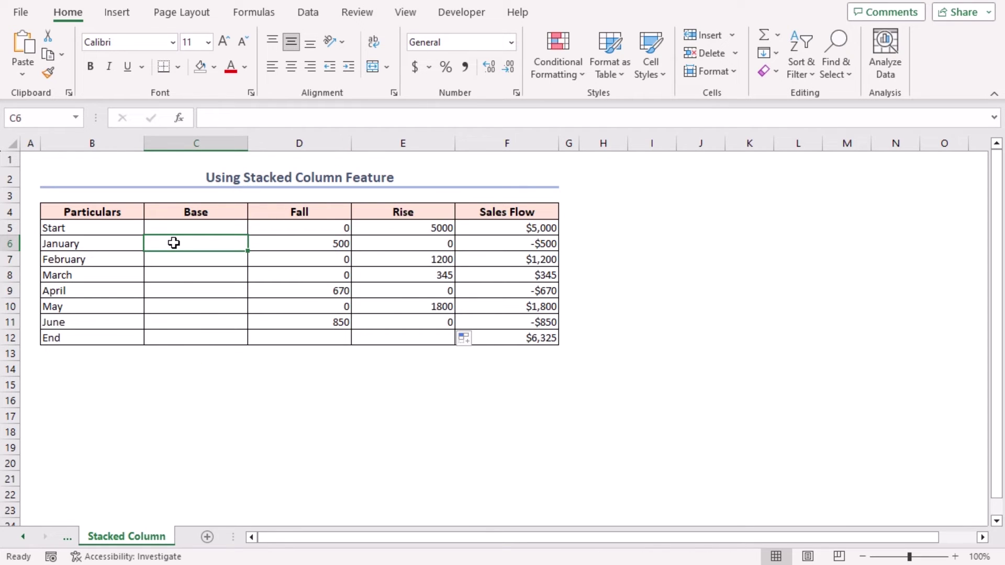
Enter =C5+E5-D6 in C6 and fill it down to C12
{"action": "type", "text": "="}
{"action": "left_click", "coordinate": [186, 227]}
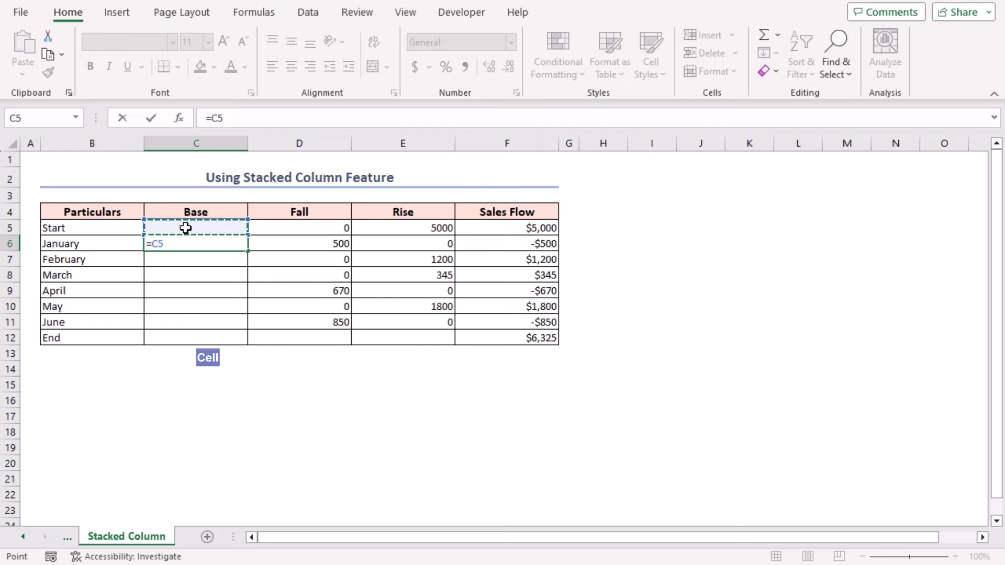
{"action": "type", "text": "+"}
{"action": "left_click", "coordinate": [427, 226]}
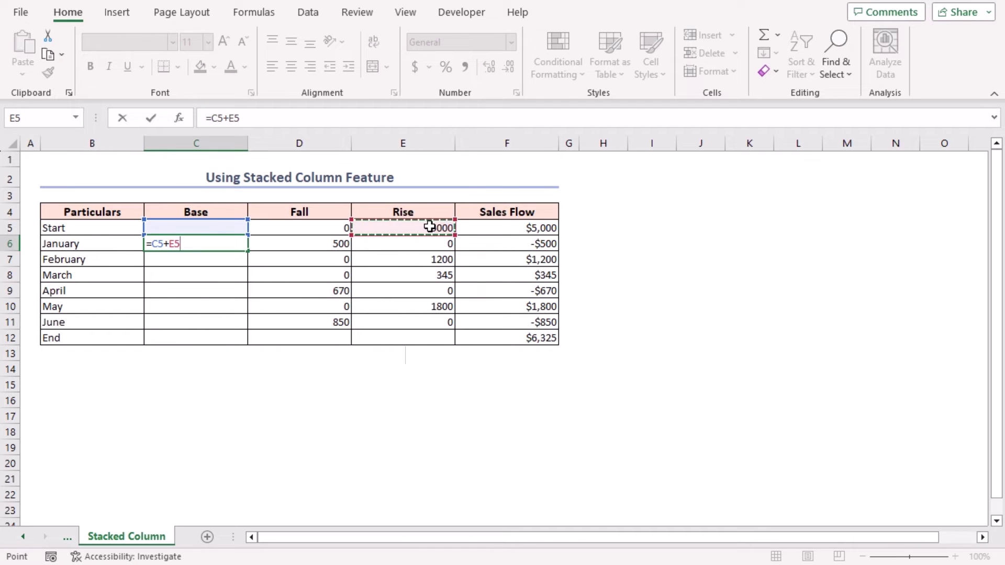
{"action": "type", "text": "-"}
{"action": "left_click", "coordinate": [305, 245]}
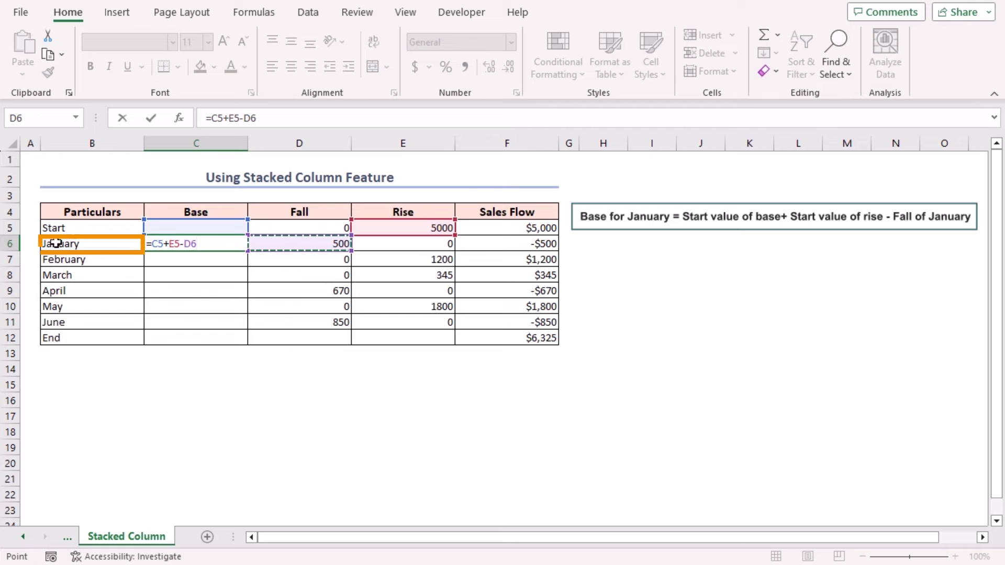
{"action": "key", "text": "Return"}
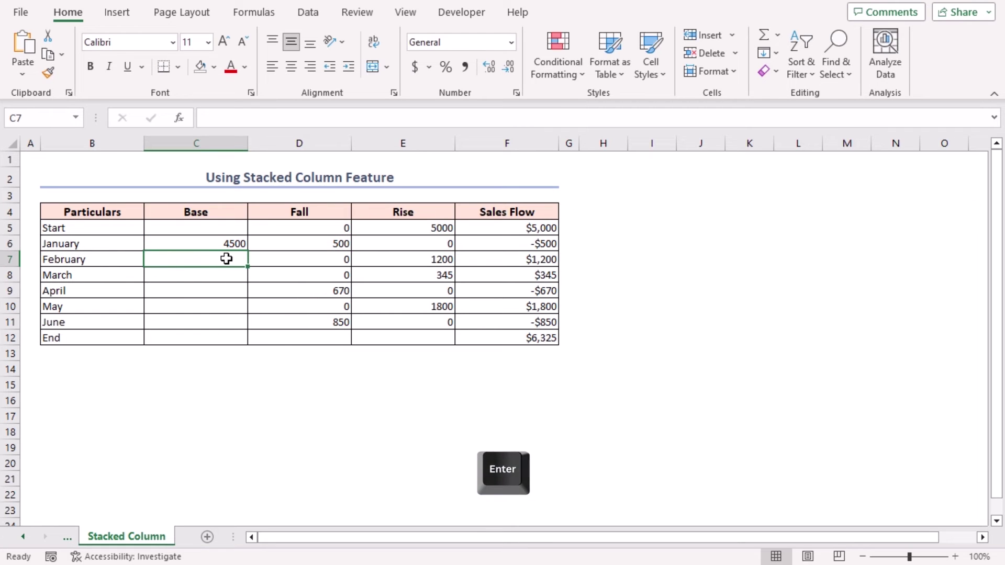
{"action": "left_click", "coordinate": [225, 245]}
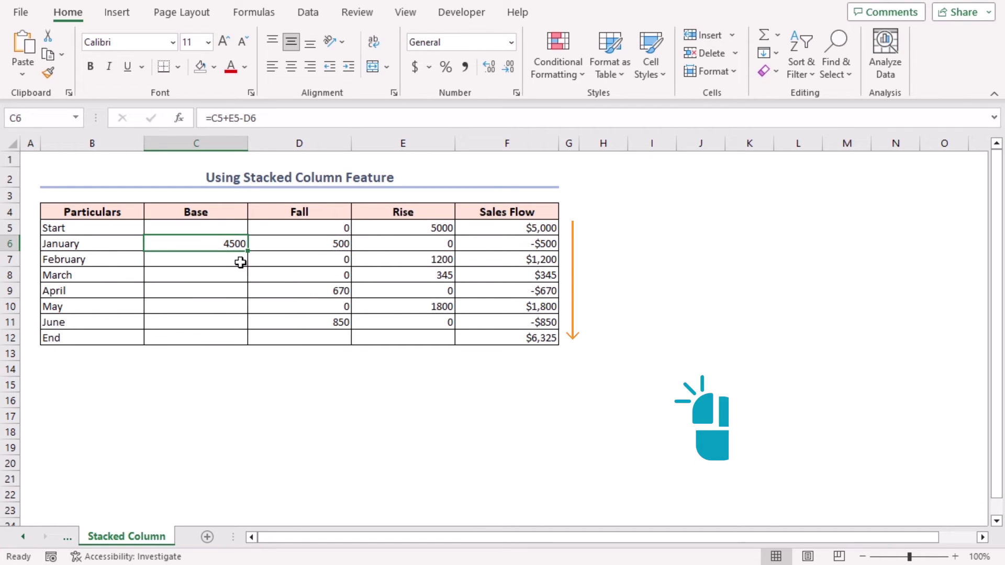
{"action": "left_click_drag", "start_coordinate": [248, 251], "coordinate": [248, 344]}
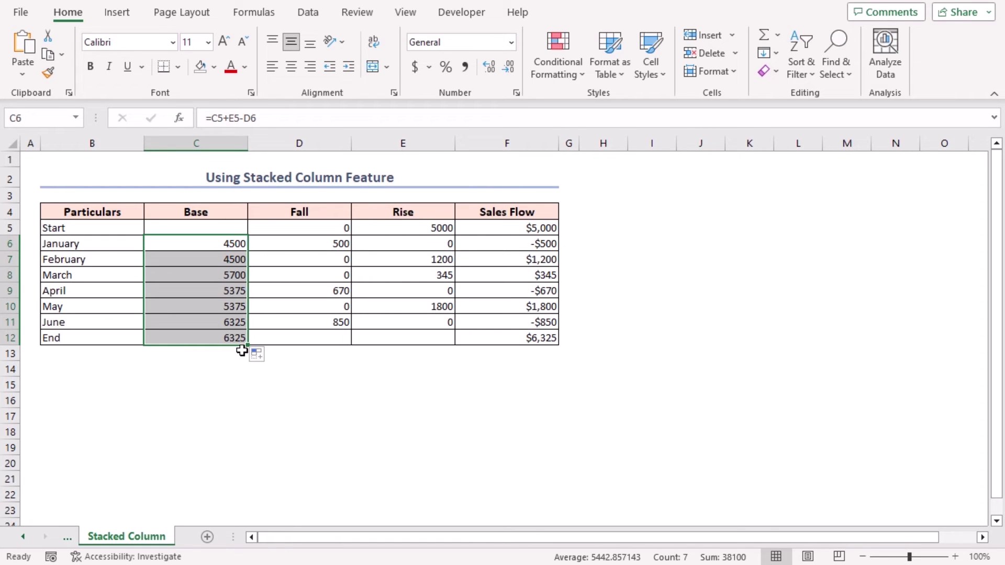
Format C5:E12 as Currency with zero decimal places
{"action": "left_click_drag", "start_coordinate": [182, 228], "coordinate": [386, 338]}
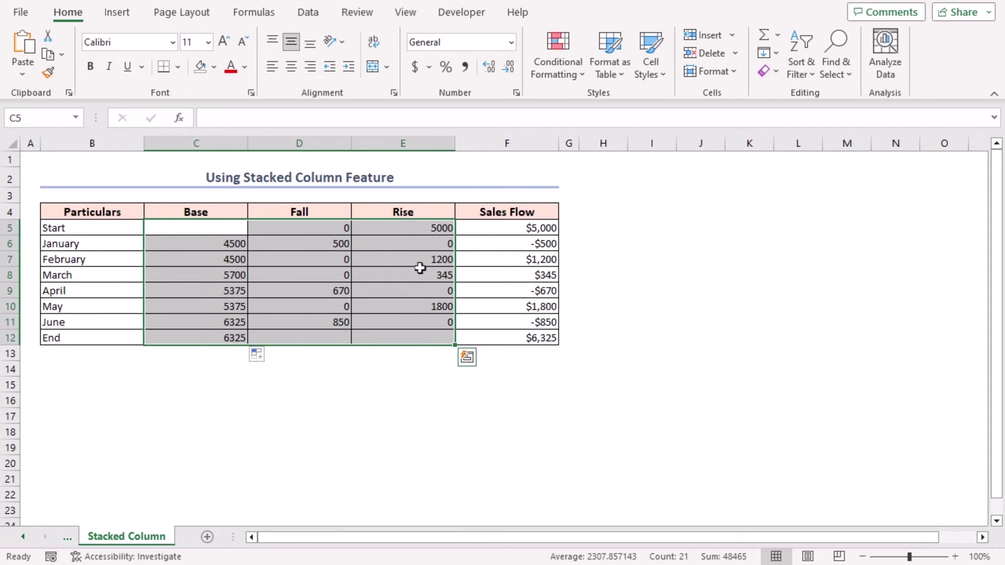
{"action": "left_click", "coordinate": [512, 46]}
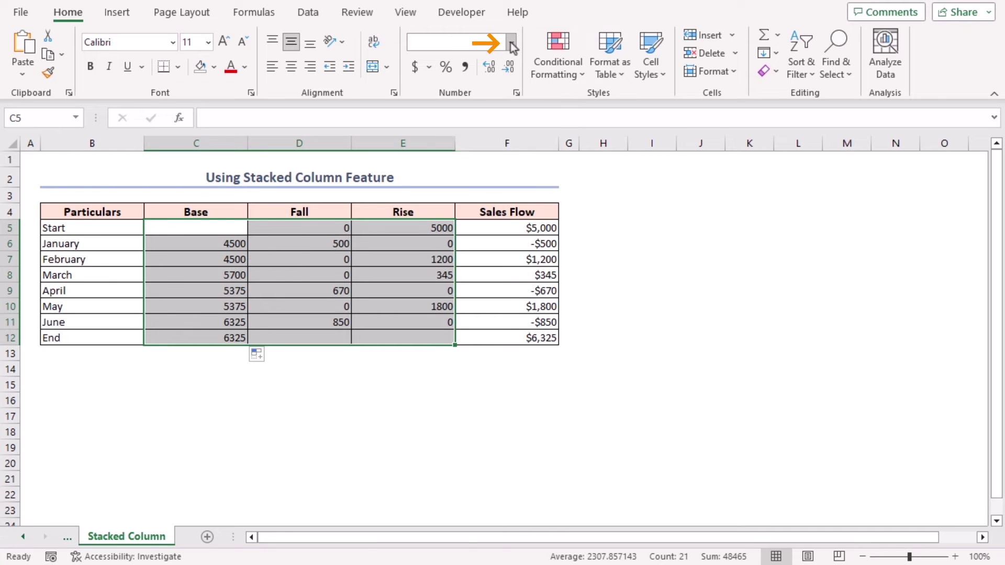
{"action": "left_click", "coordinate": [467, 141]}
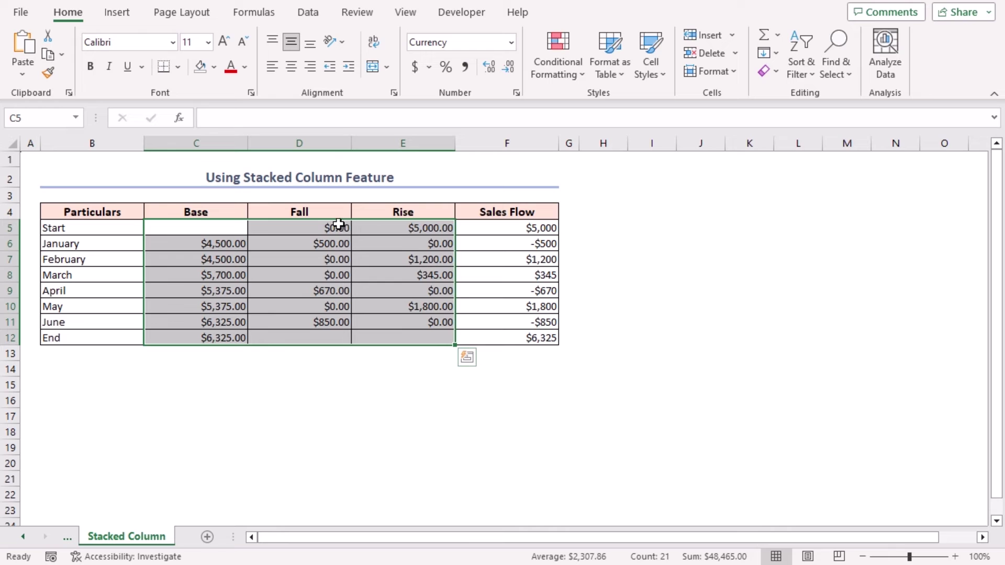
{"action": "left_click", "coordinate": [509, 69]}
{"action": "left_click", "coordinate": [509, 68]}
{"action": "left_click", "coordinate": [209, 228]}
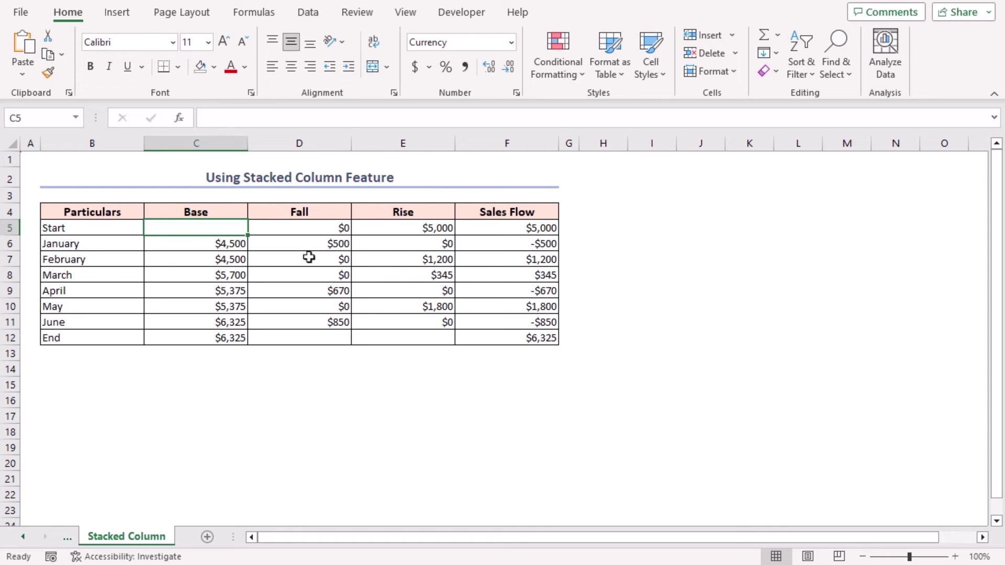
Insert a Stacked Column chart from B4:E12 and move it to the right of the table
{"action": "left_click_drag", "start_coordinate": [106, 211], "coordinate": [379, 340]}
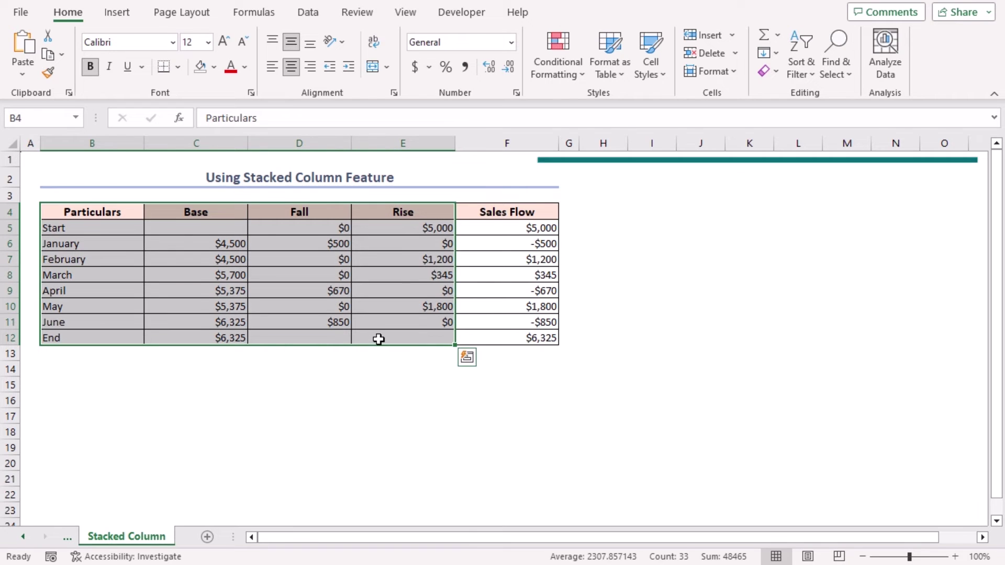
{"action": "left_click", "coordinate": [120, 18]}
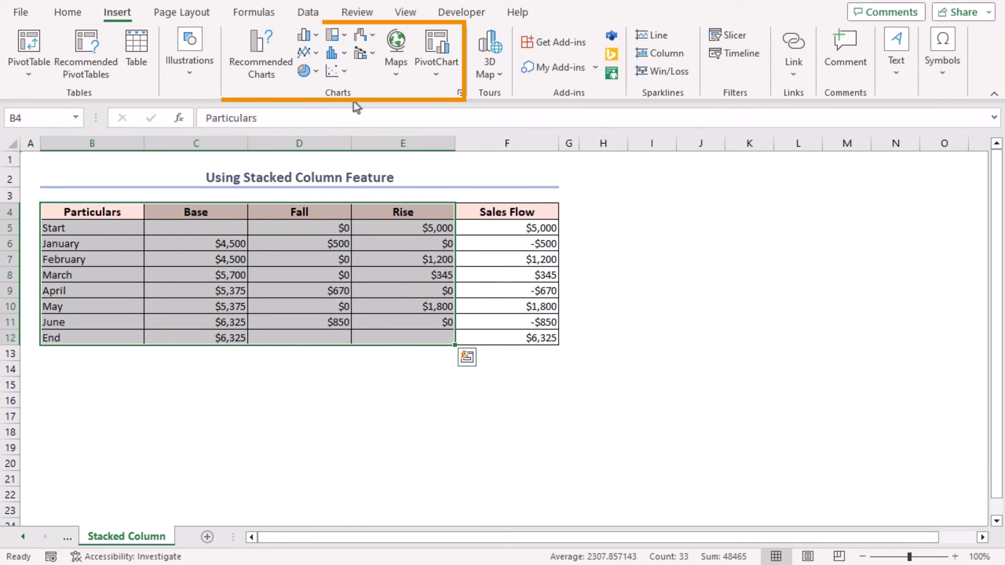
{"action": "left_click", "coordinate": [316, 37]}
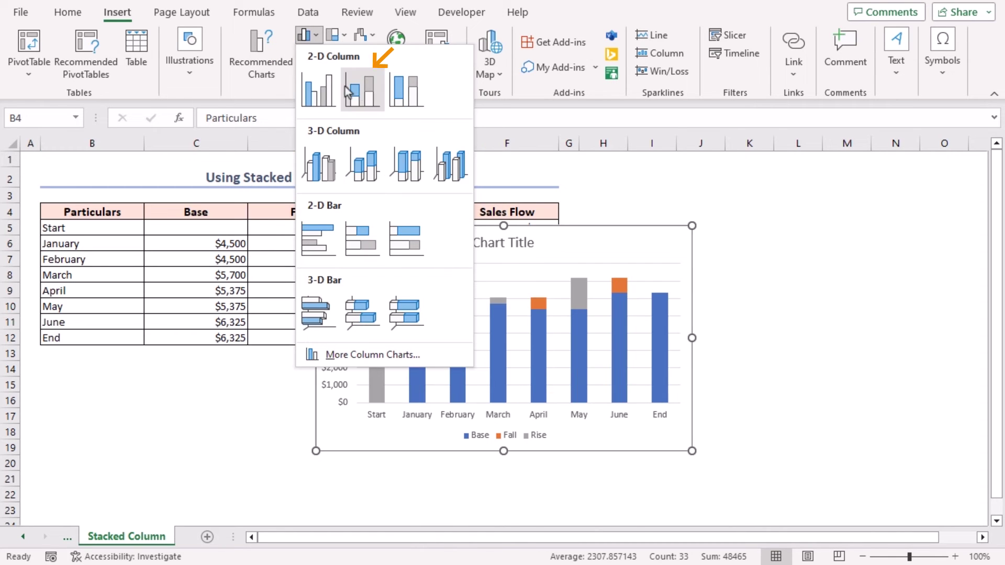
{"action": "left_click", "coordinate": [361, 91]}
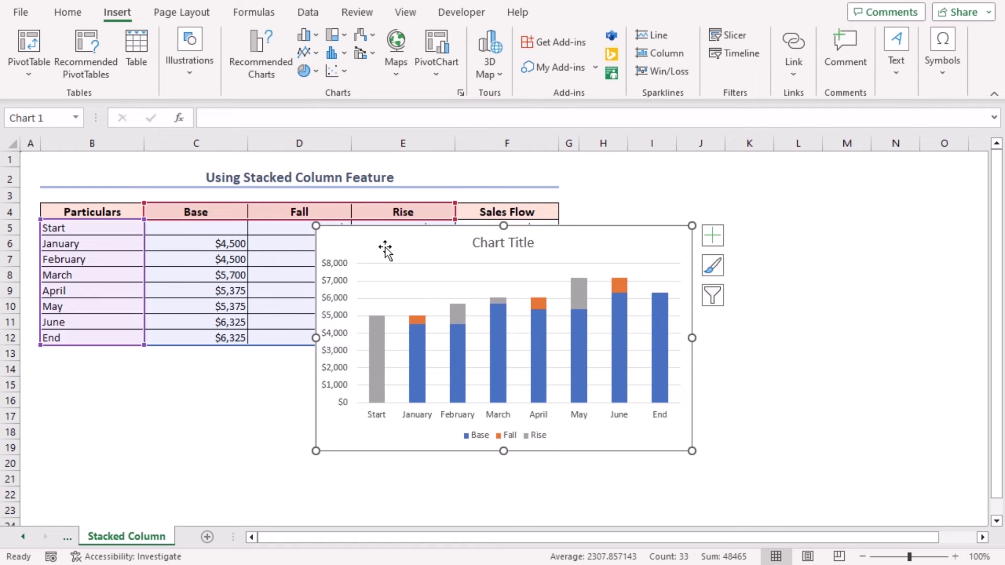
{"action": "left_click_drag", "start_coordinate": [386, 249], "coordinate": [641, 201]}
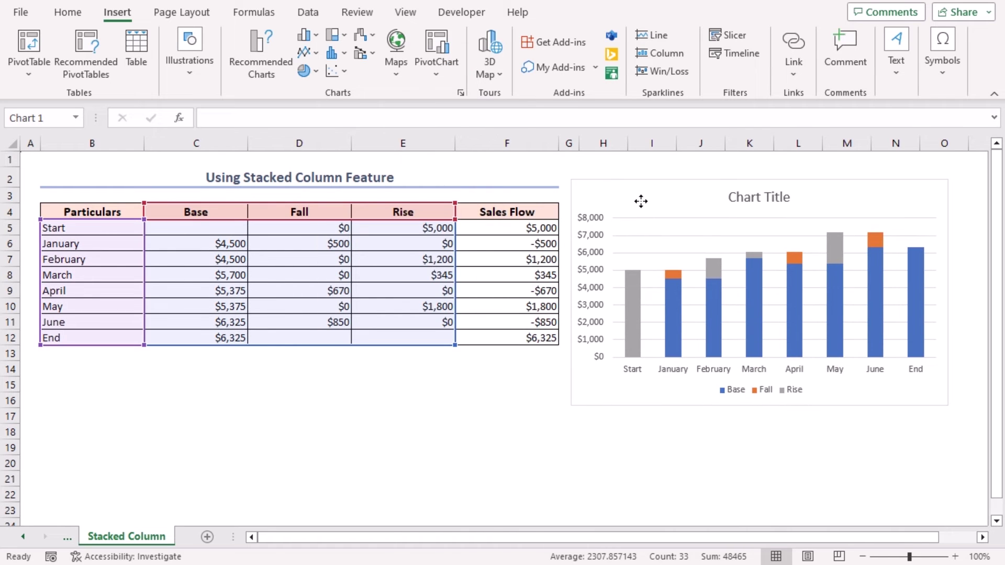
Replace the stacked chart's placeholder title with 'Sales Flow'
{"action": "left_click", "coordinate": [739, 196]}
{"action": "left_click_drag", "start_coordinate": [727, 197], "coordinate": [786, 199]}
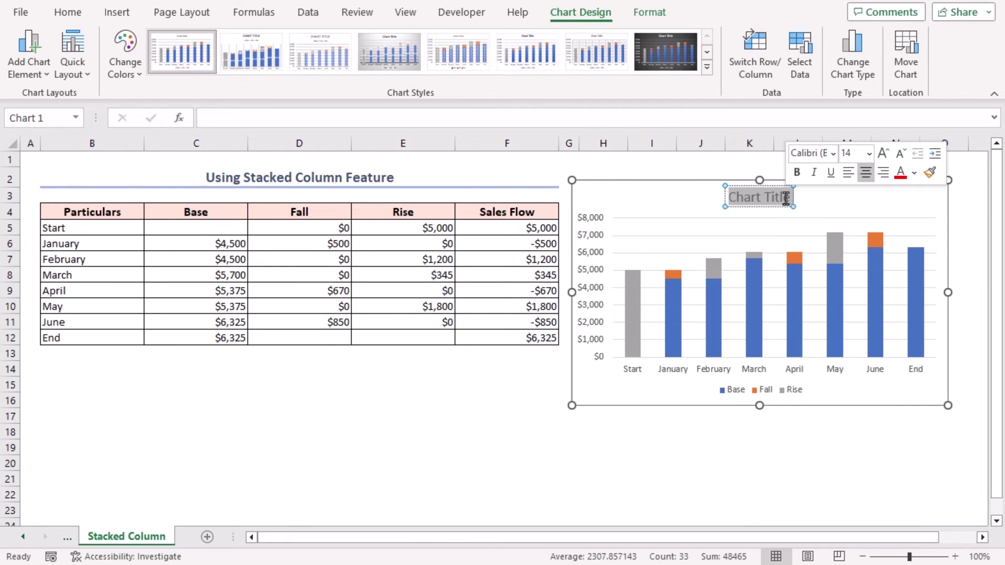
{"action": "type", "text": "Sales Flow"}
{"action": "left_click", "coordinate": [692, 262]}
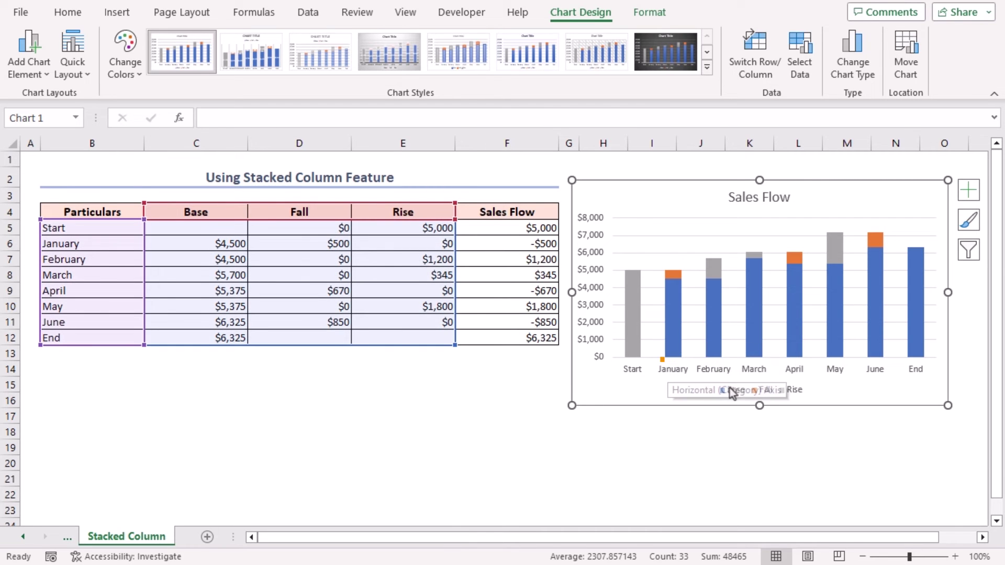
{"action": "double_click", "coordinate": [678, 341]}
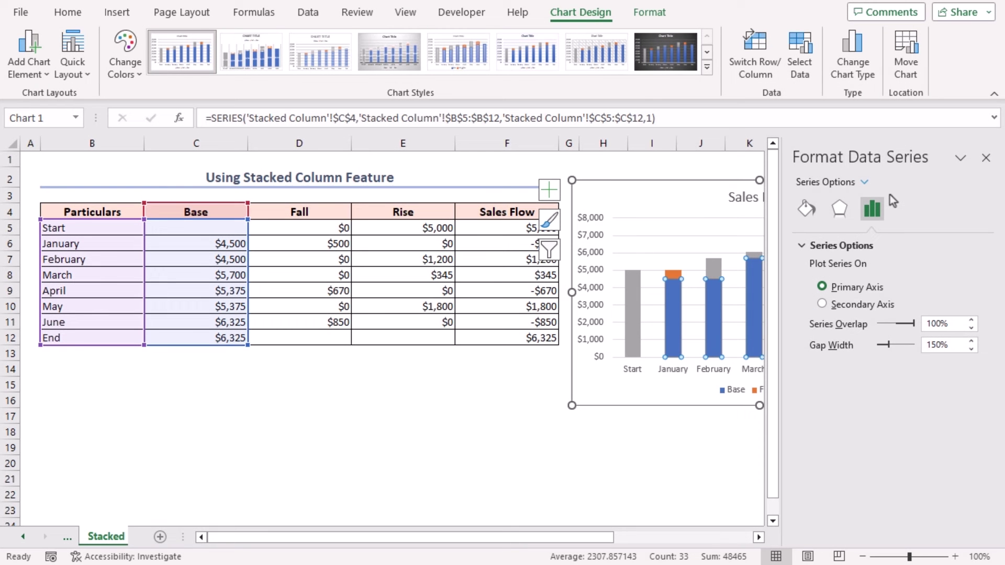
Give the Base series No fill and No line, then close the Format Data Series pane
{"action": "left_click", "coordinate": [814, 210]}
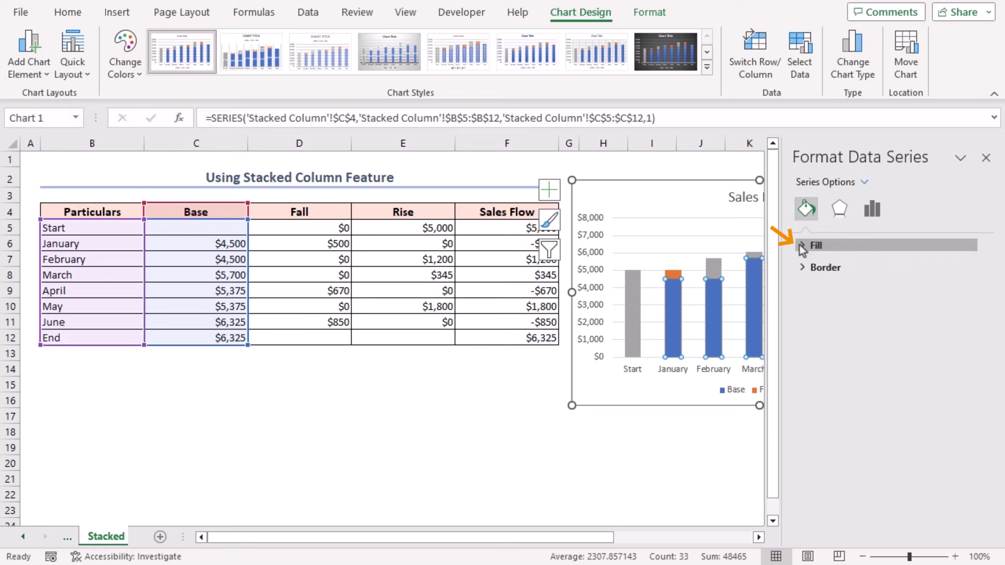
{"action": "left_click", "coordinate": [804, 247]}
{"action": "left_click", "coordinate": [814, 269]}
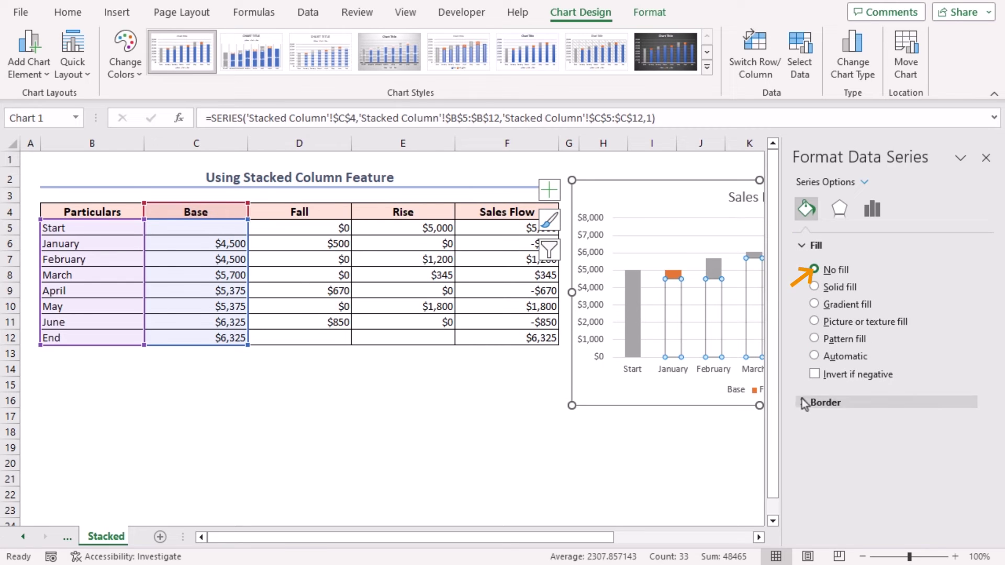
{"action": "left_click", "coordinate": [804, 404]}
{"action": "left_click", "coordinate": [814, 427]}
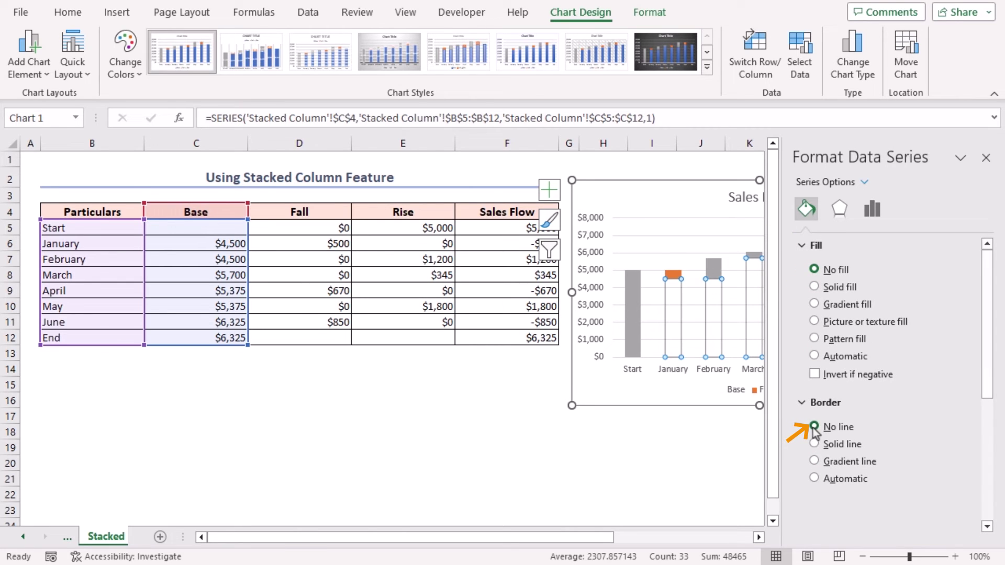
{"action": "left_click", "coordinate": [987, 158]}
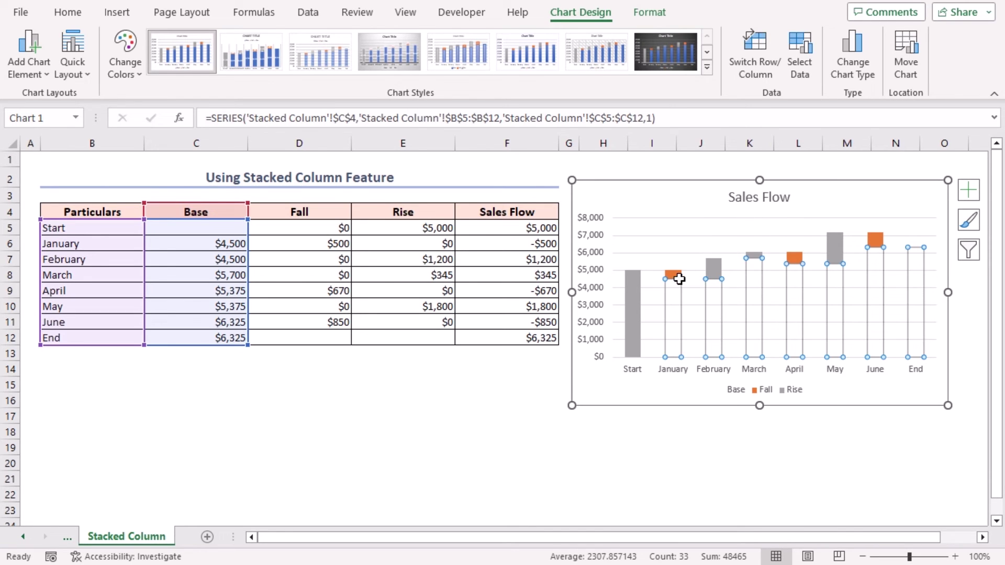
{"action": "right_click", "coordinate": [675, 274]}
Fill the Fall series red and the Rise series green
{"action": "left_click", "coordinate": [704, 248]}
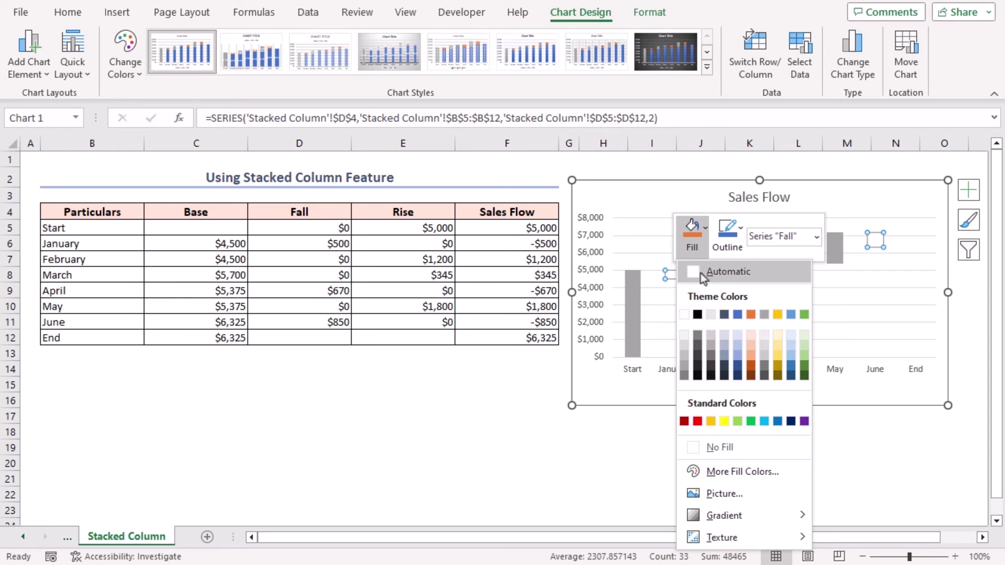
{"action": "left_click", "coordinate": [698, 421]}
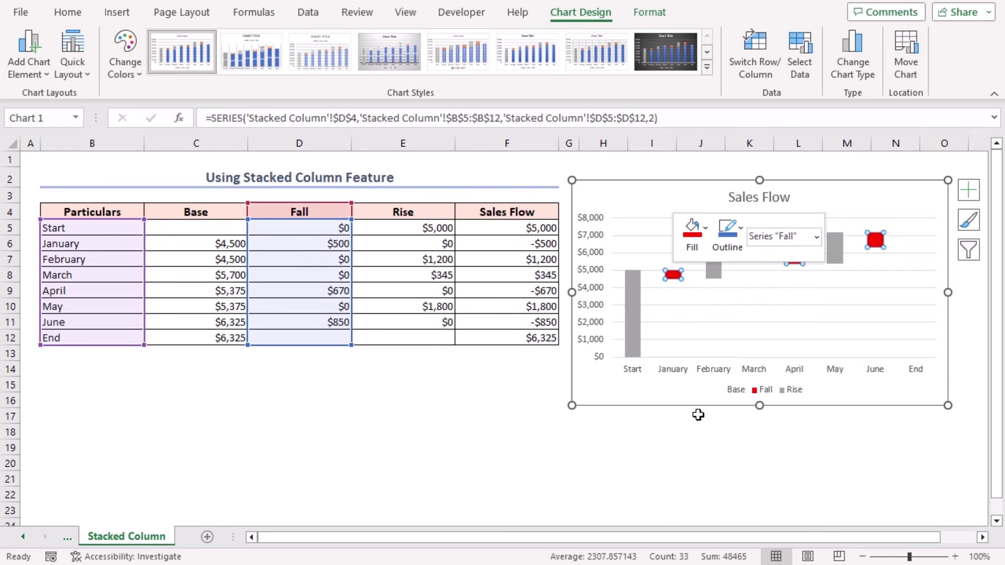
{"action": "right_click", "coordinate": [633, 290]}
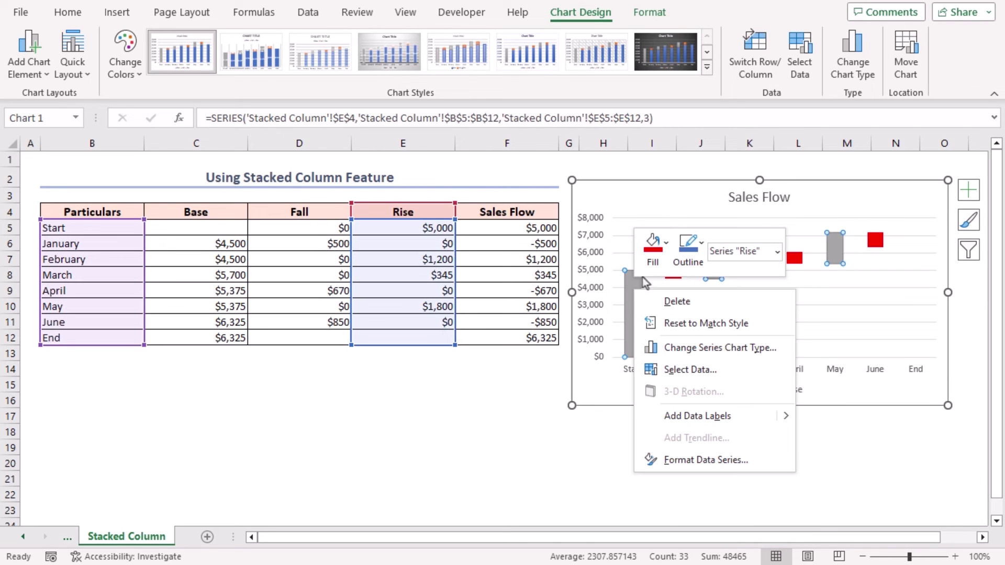
{"action": "left_click", "coordinate": [664, 250]}
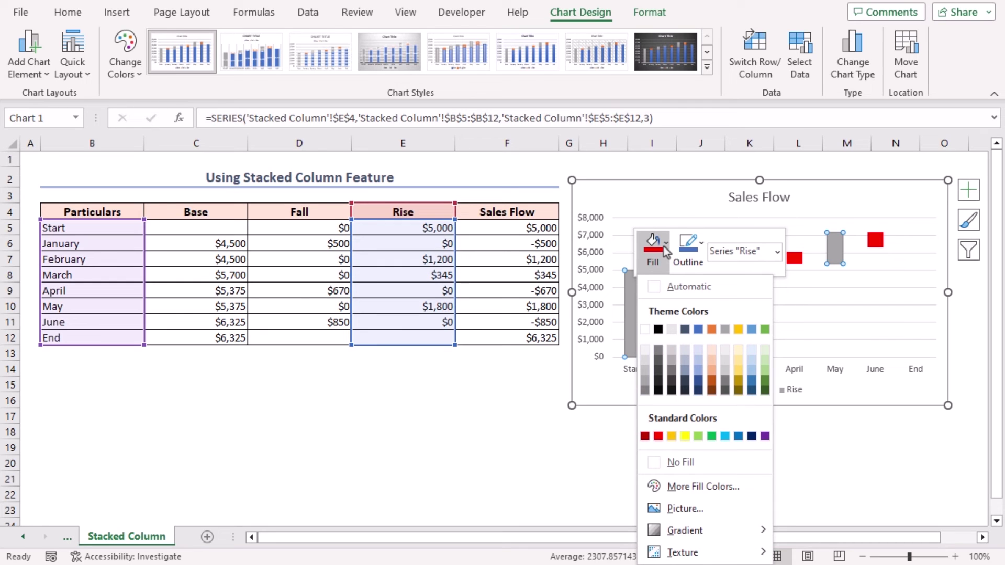
{"action": "left_click", "coordinate": [712, 437]}
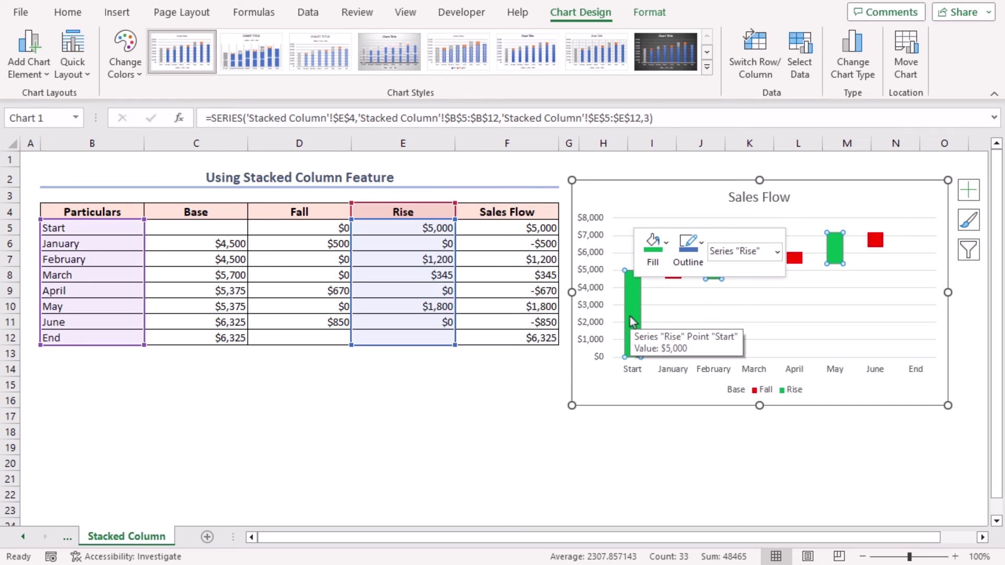
{"action": "left_click", "coordinate": [632, 320]}
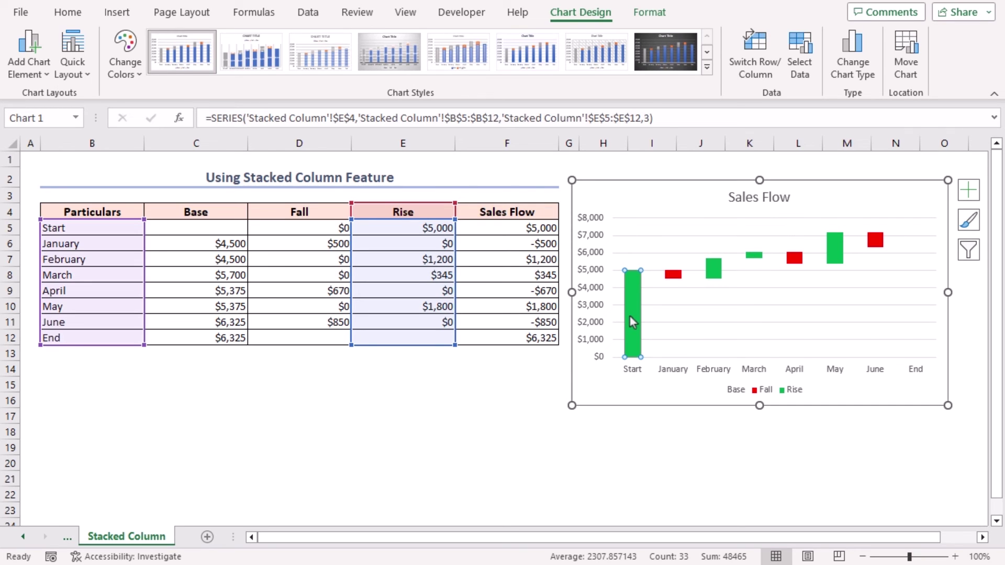
Fill the Start and End bars with Blue-Gray Text 2 so the totals stand out
{"action": "right_click", "coordinate": [633, 310]}
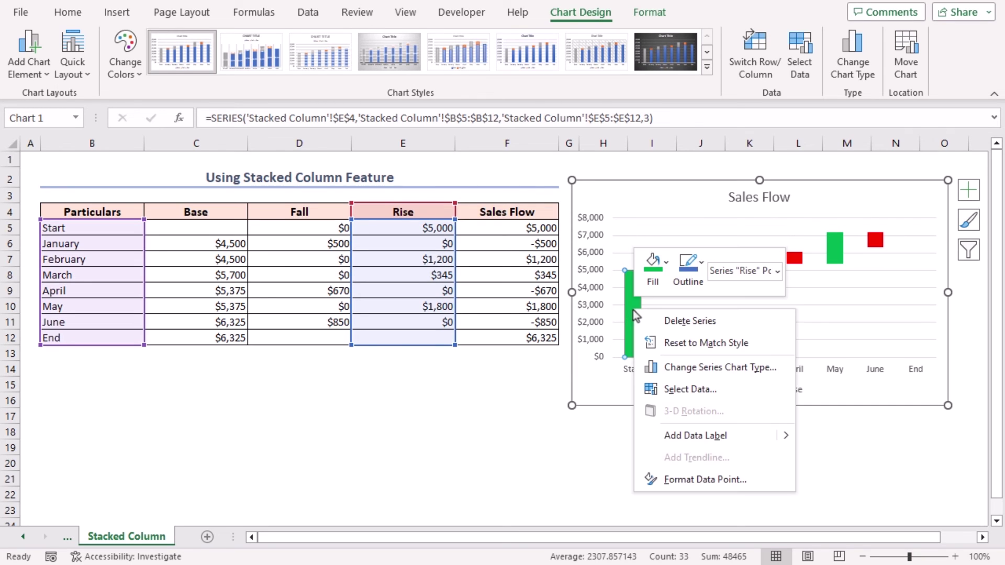
{"action": "left_click", "coordinate": [664, 268]}
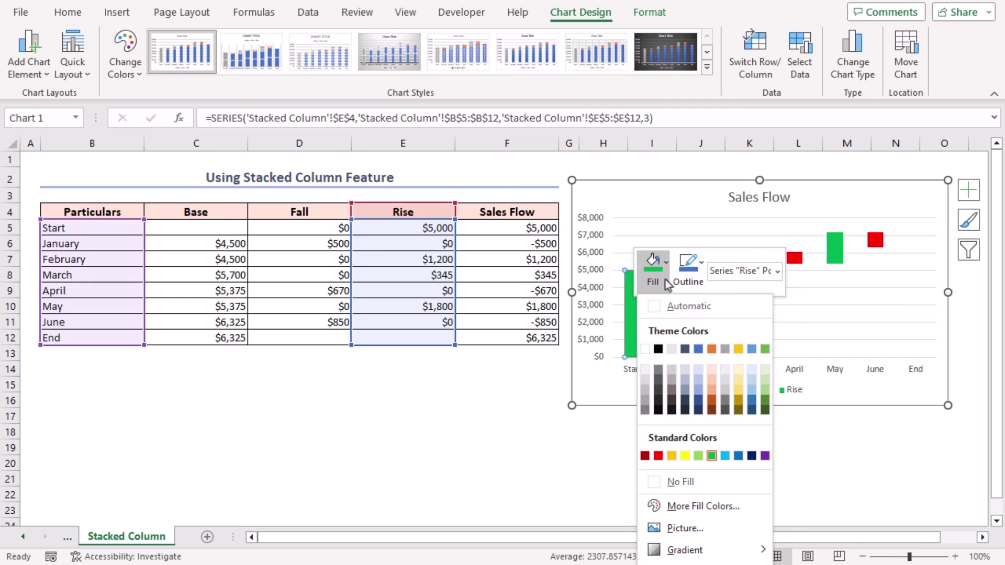
{"action": "left_click", "coordinate": [684, 349]}
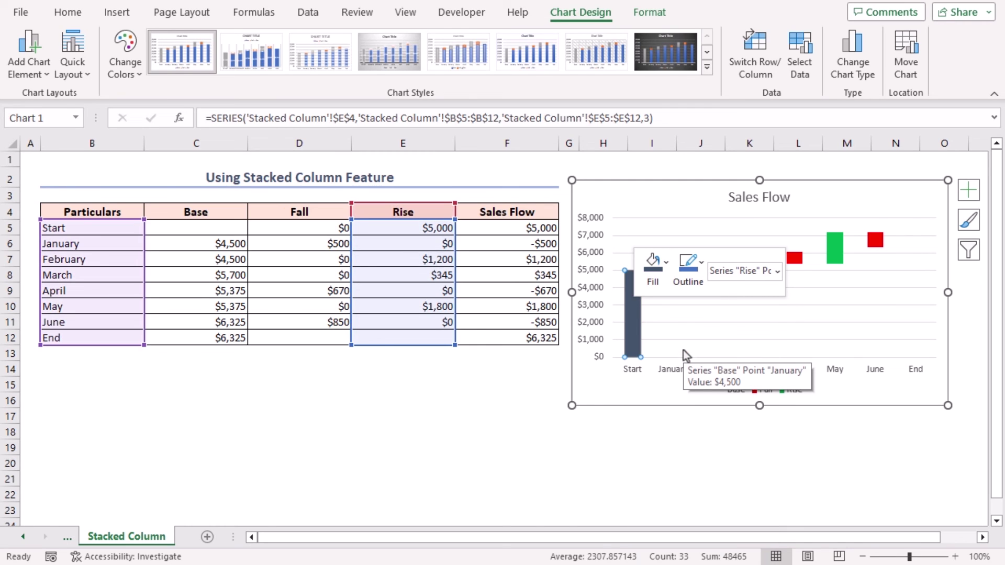
{"action": "right_click", "coordinate": [913, 287]}
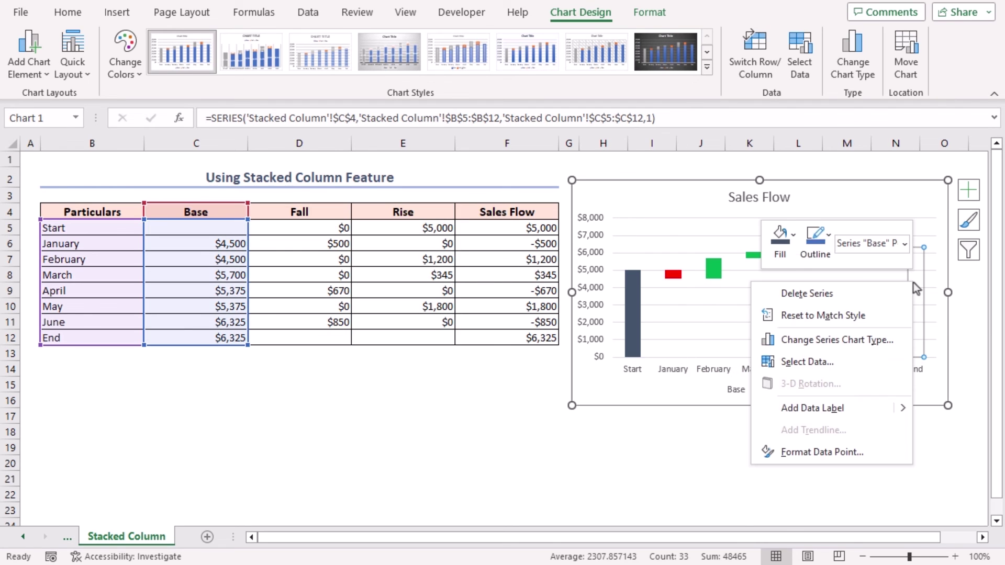
{"action": "left_click", "coordinate": [780, 238]}
{"action": "left_click", "coordinate": [813, 321]}
{"action": "left_click", "coordinate": [539, 397]}
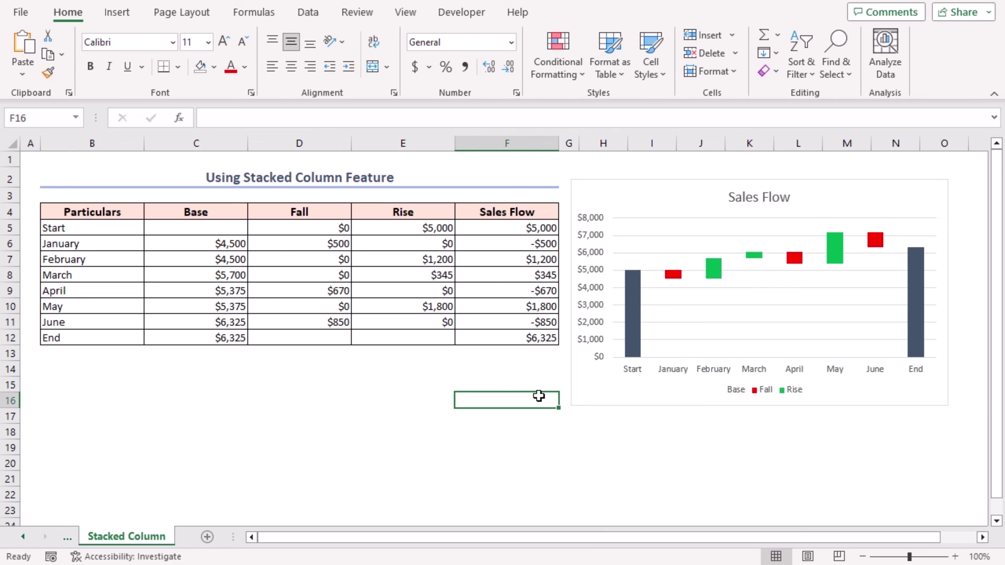
{"action": "key", "text": "ctrl+Home"}
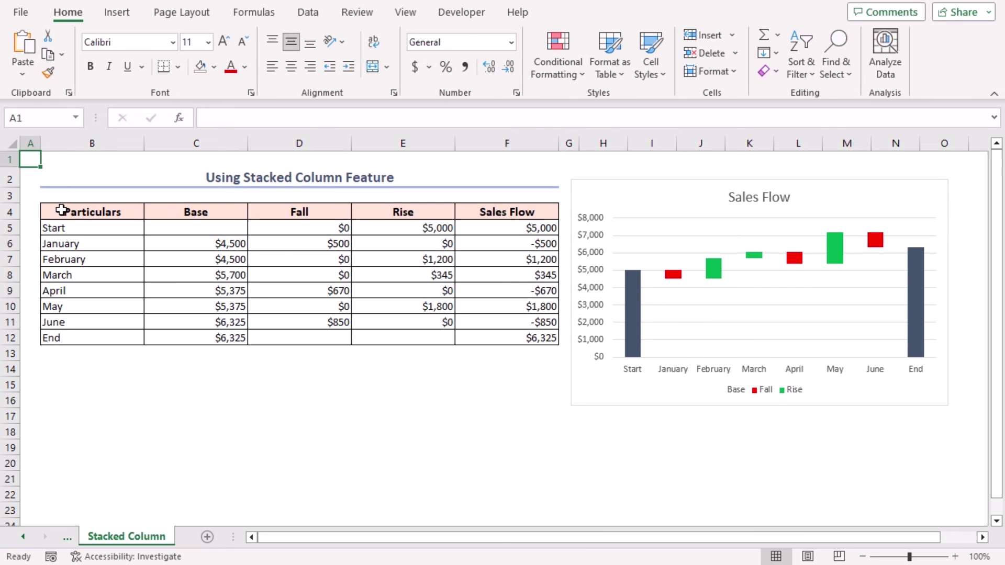